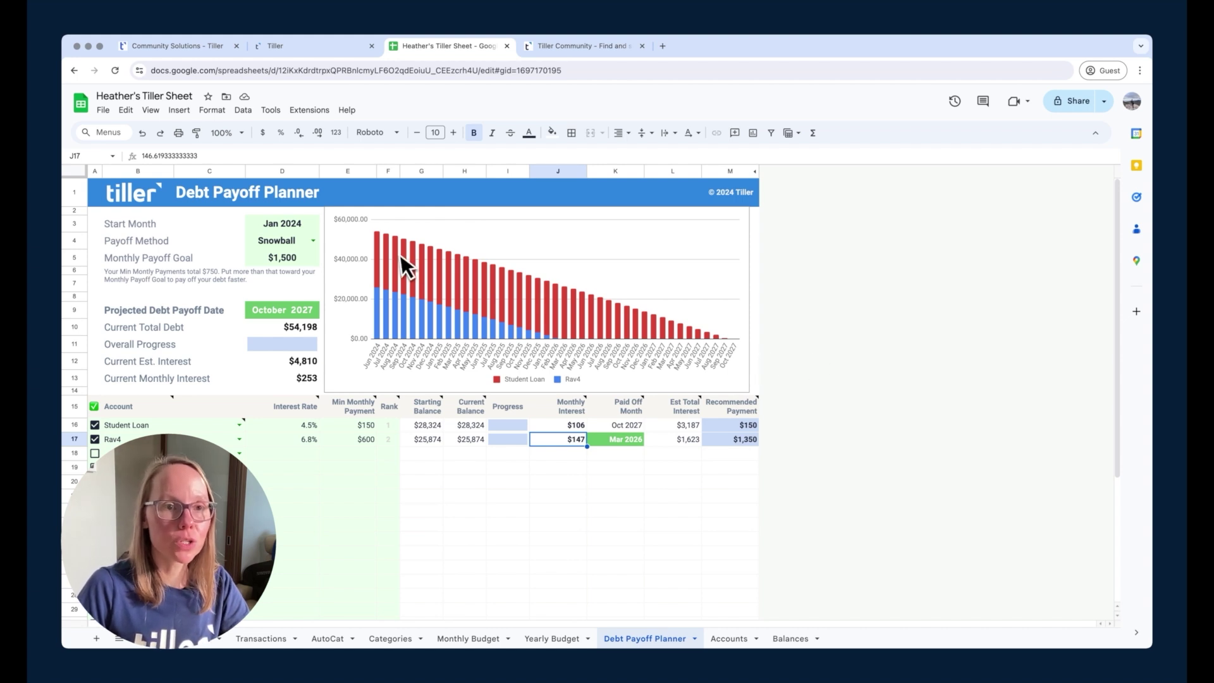
- Switch to the Community Solutions tab and scroll the Templates Gallery down to its pagination
{"action": "left_click", "coordinate": [177, 47]}
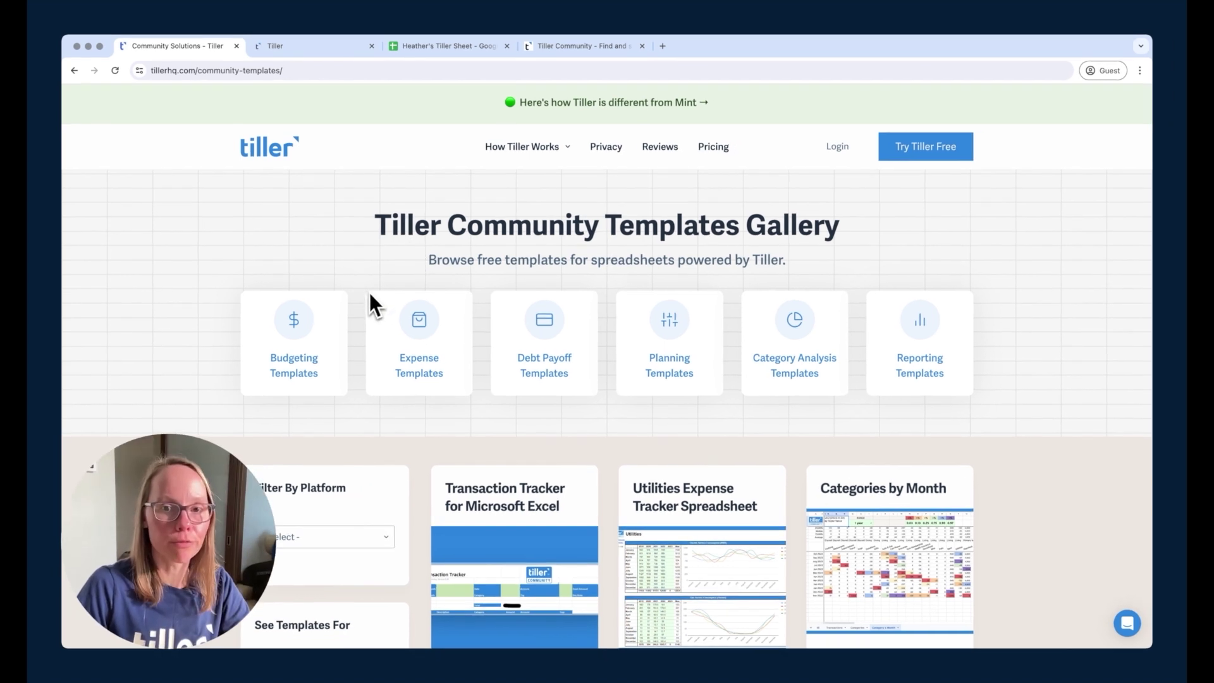
{"action": "scroll", "coordinate": [369, 293], "scroll_direction": "down", "scroll_amount": 2}
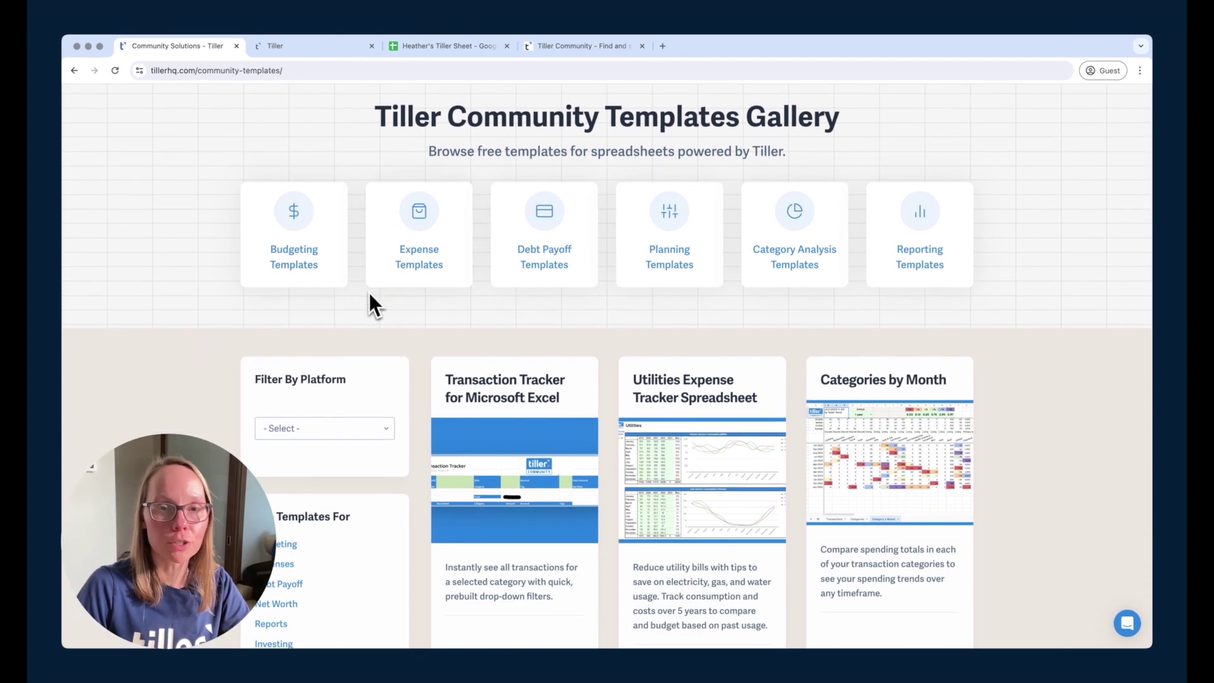
{"action": "scroll", "coordinate": [369, 292], "scroll_direction": "down", "scroll_amount": 4}
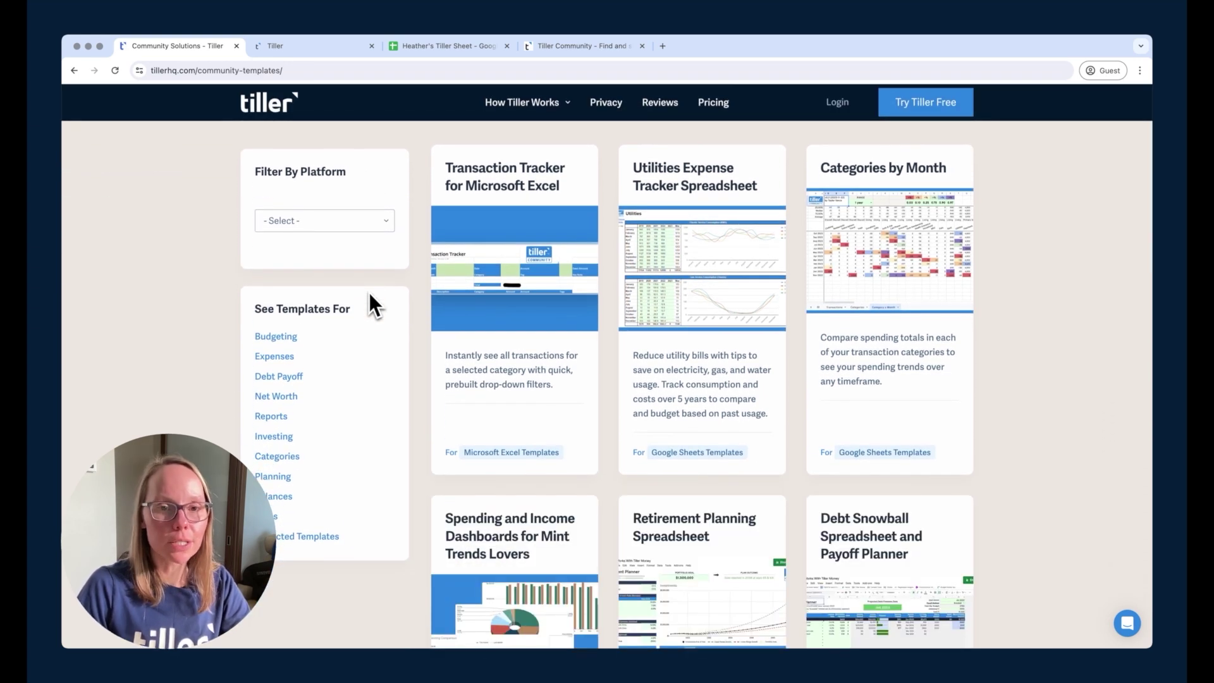
{"action": "scroll", "coordinate": [369, 292], "scroll_direction": "down", "scroll_amount": 8}
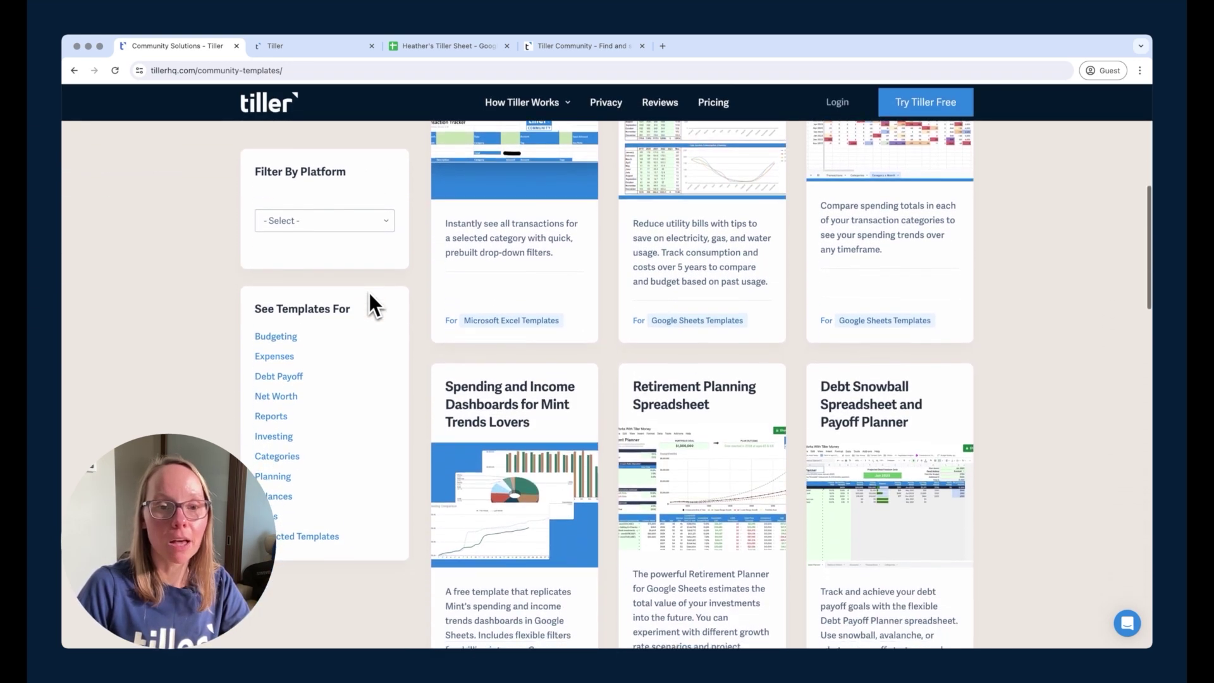
{"action": "scroll", "coordinate": [370, 293], "scroll_direction": "down", "scroll_amount": 9}
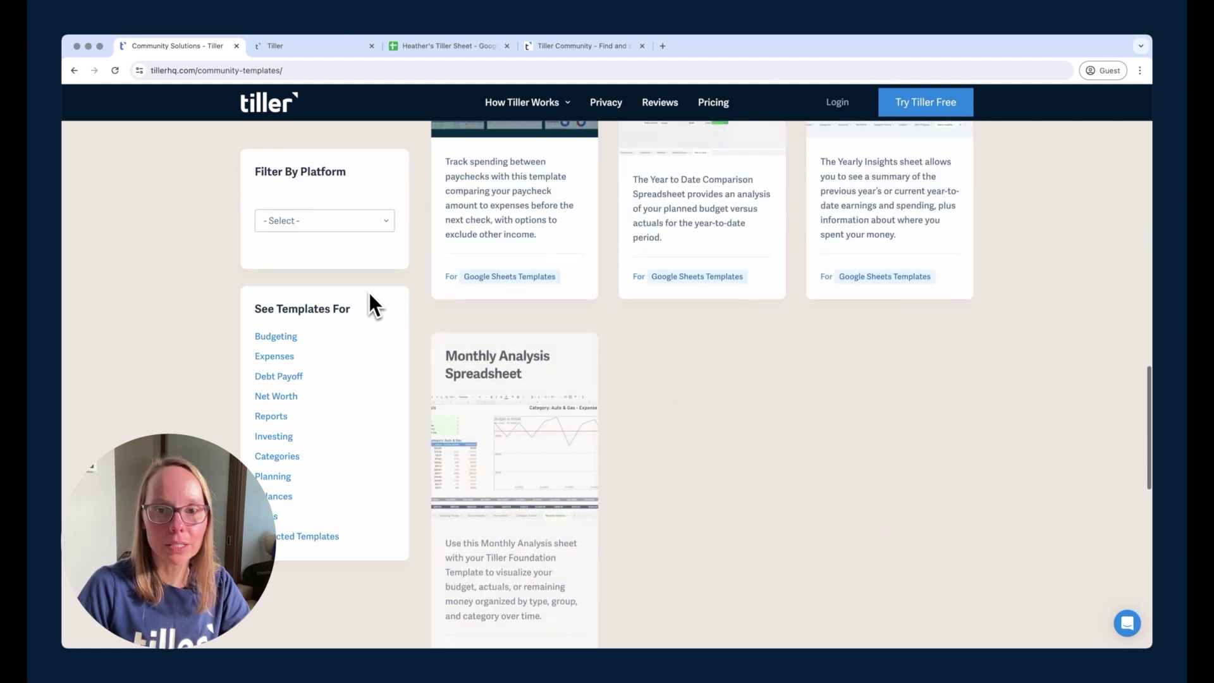
{"action": "scroll", "coordinate": [370, 294], "scroll_direction": "down", "scroll_amount": 2}
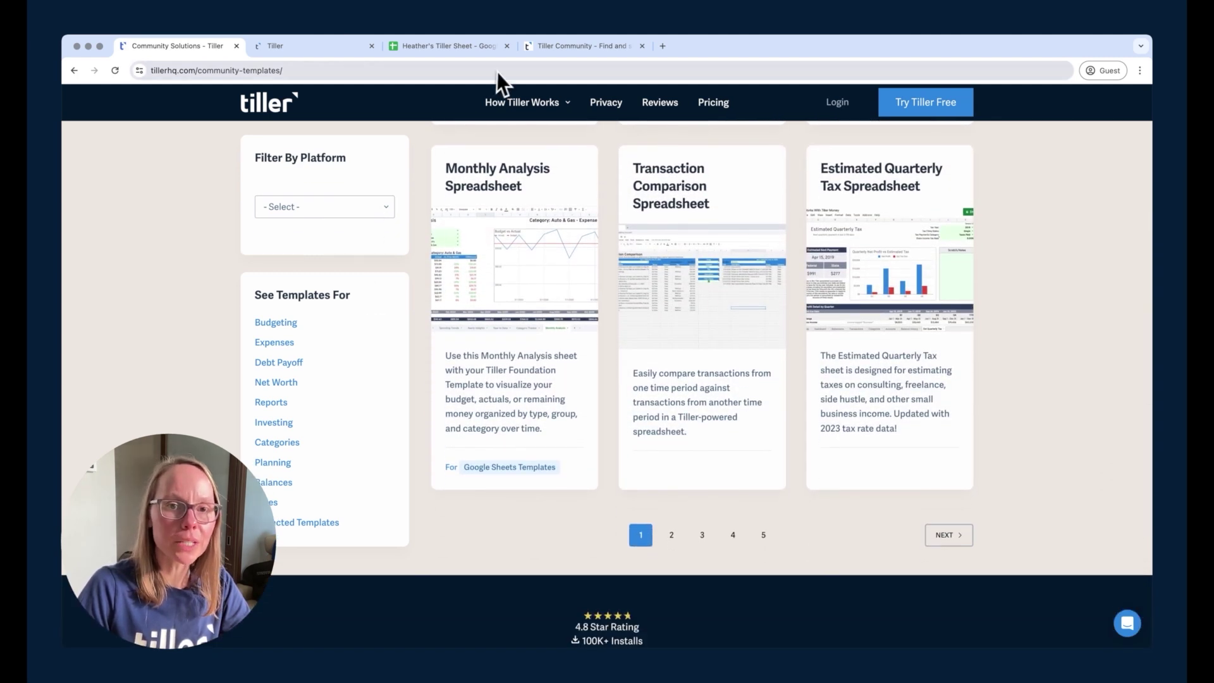
- Browse the forum's Google Sheets Show & Tell topics, then return to the top of the Templates Gallery
{"action": "left_click", "coordinate": [552, 54]}
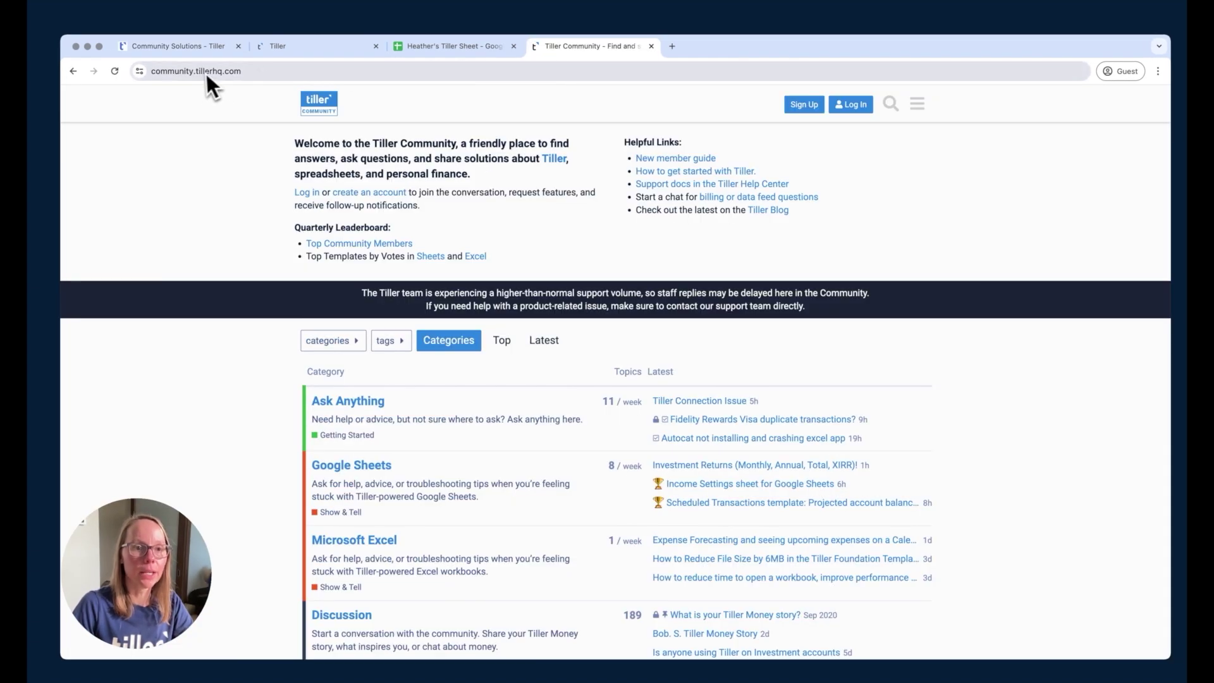
{"action": "scroll", "coordinate": [254, 314], "scroll_direction": "down", "scroll_amount": 3}
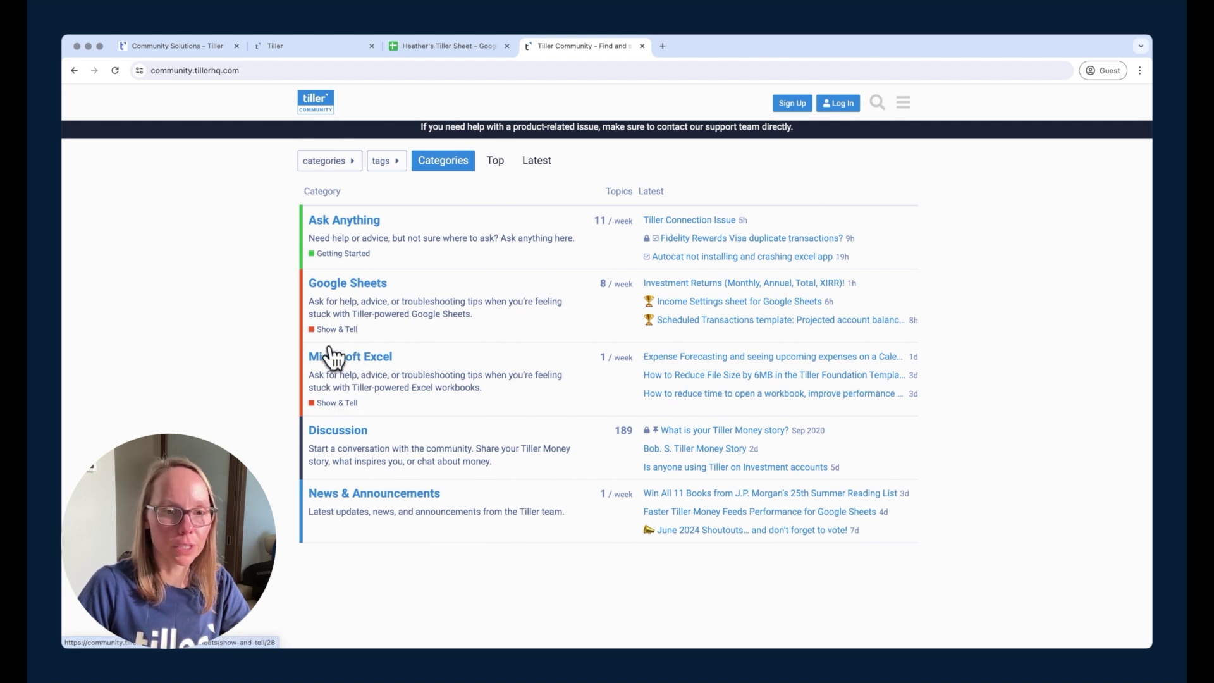
{"action": "left_click", "coordinate": [342, 329]}
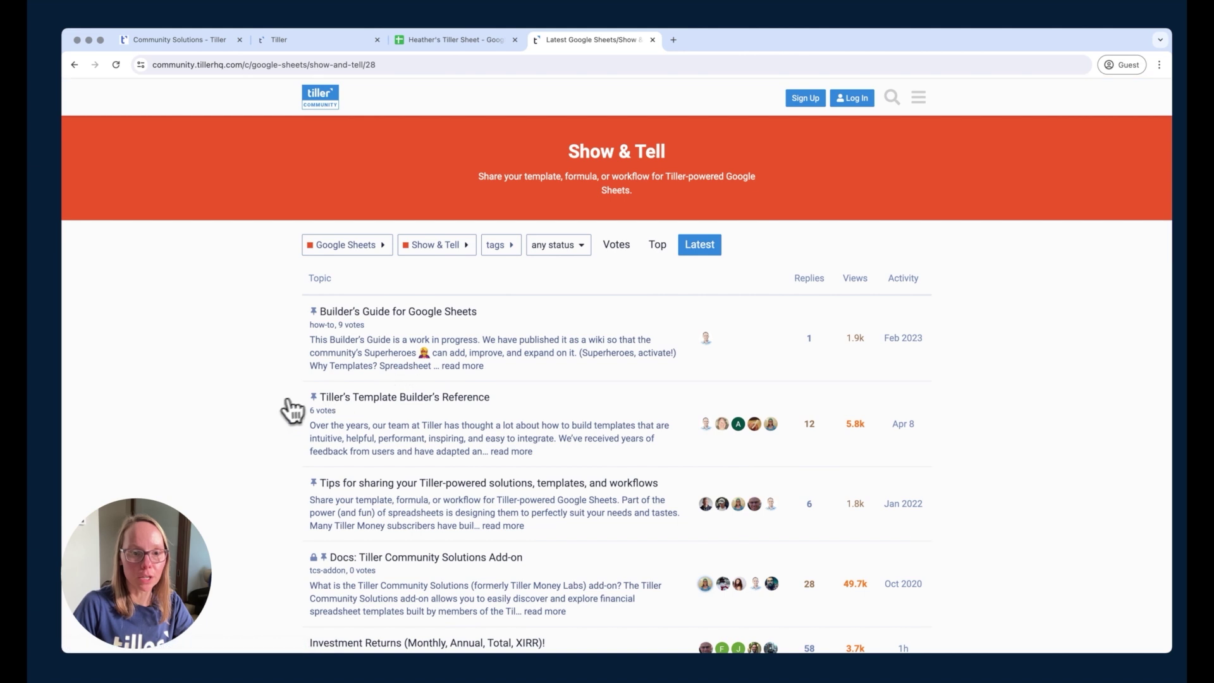
{"action": "scroll", "coordinate": [250, 416], "scroll_direction": "down", "scroll_amount": 10}
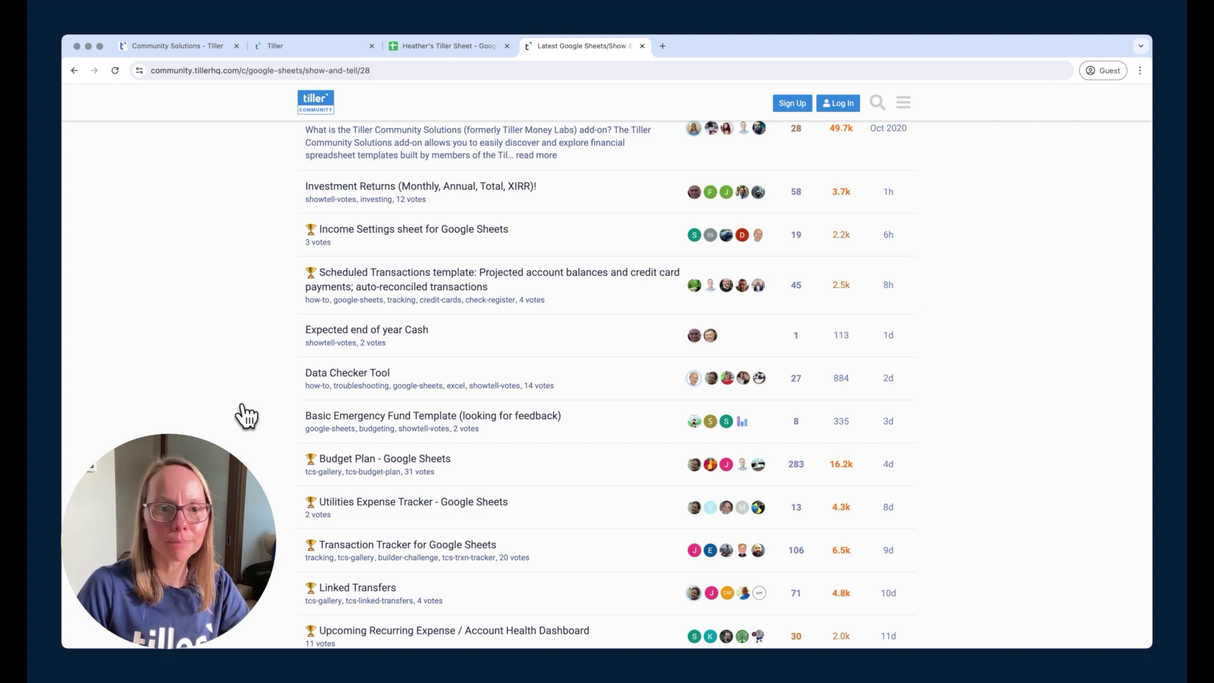
{"action": "left_click", "coordinate": [165, 48]}
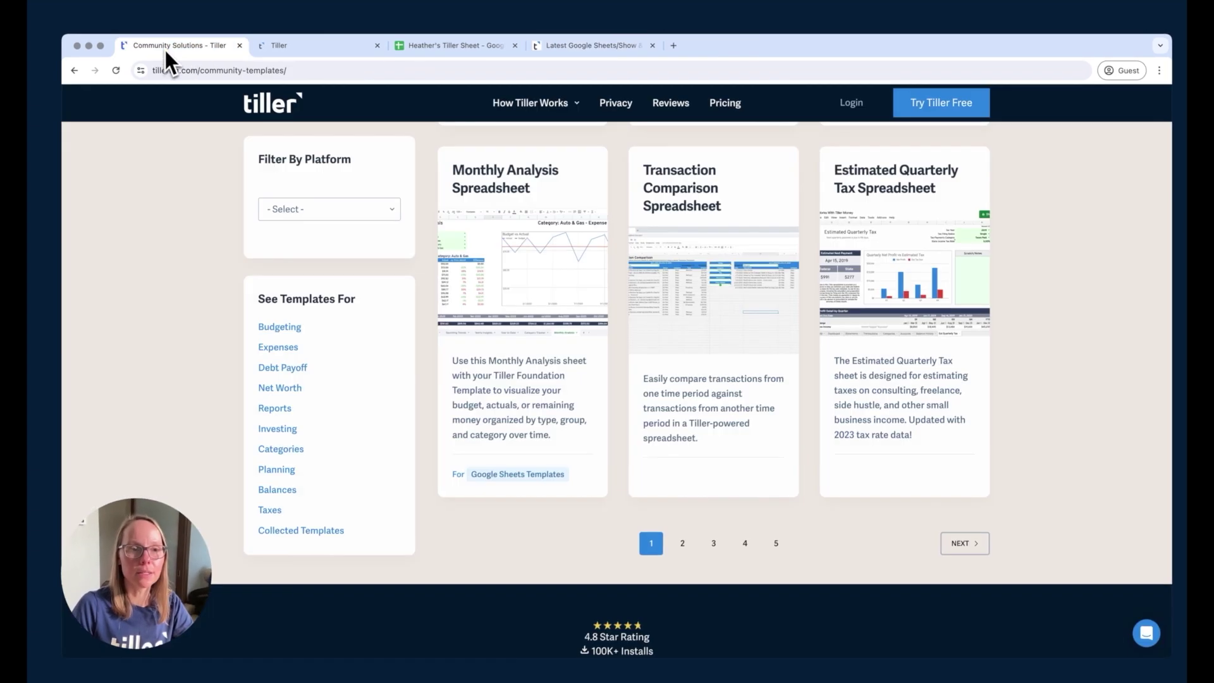
{"action": "scroll", "coordinate": [211, 375], "scroll_direction": "up", "scroll_amount": 15}
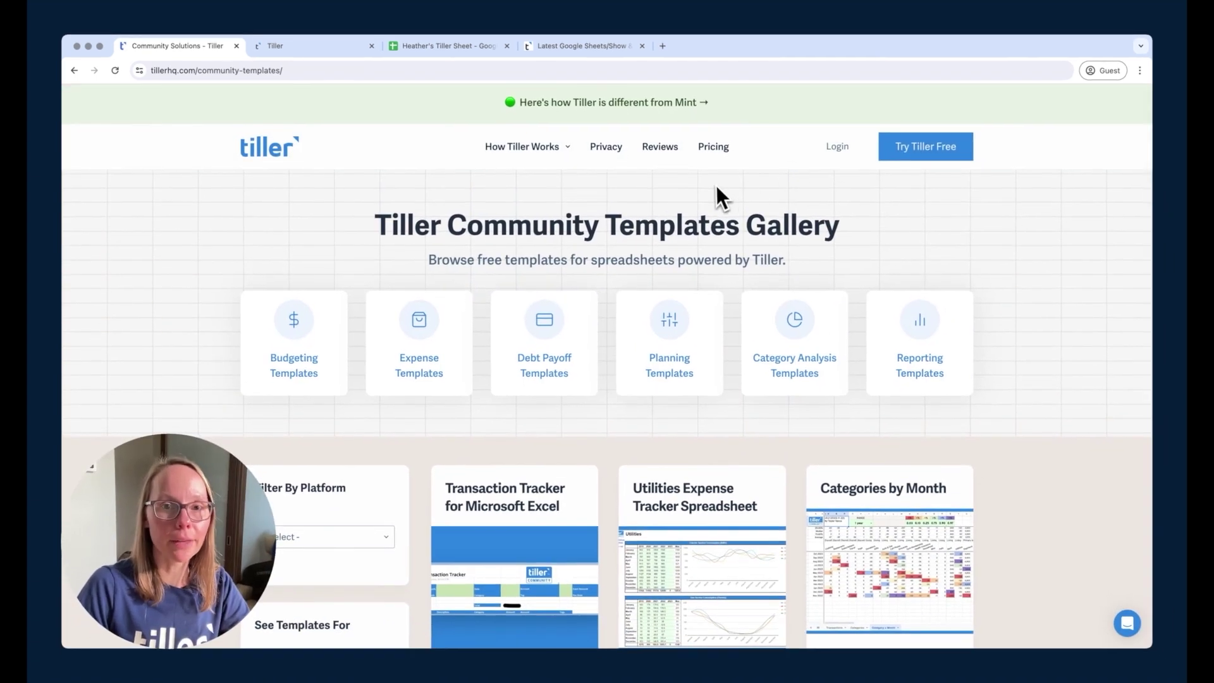
- Open the add-ons Marketplace from the Tiller spreadsheet's Extensions > Add-ons menu
{"action": "left_click", "coordinate": [403, 48]}
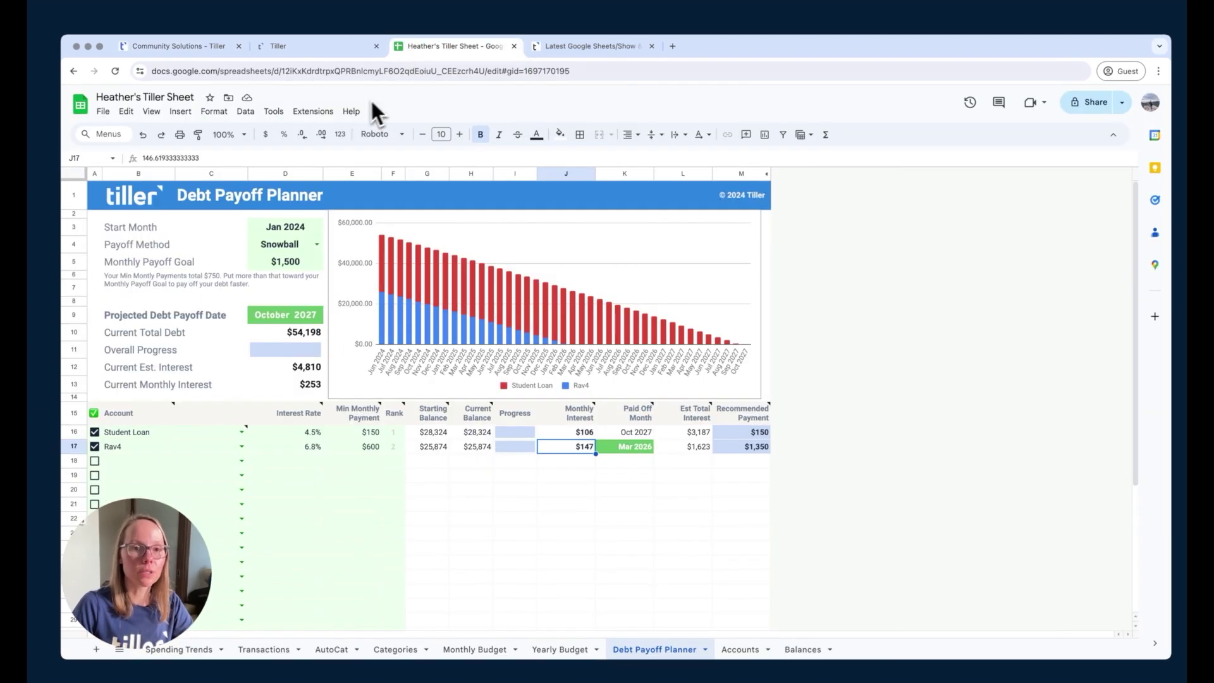
{"action": "left_click", "coordinate": [318, 119]}
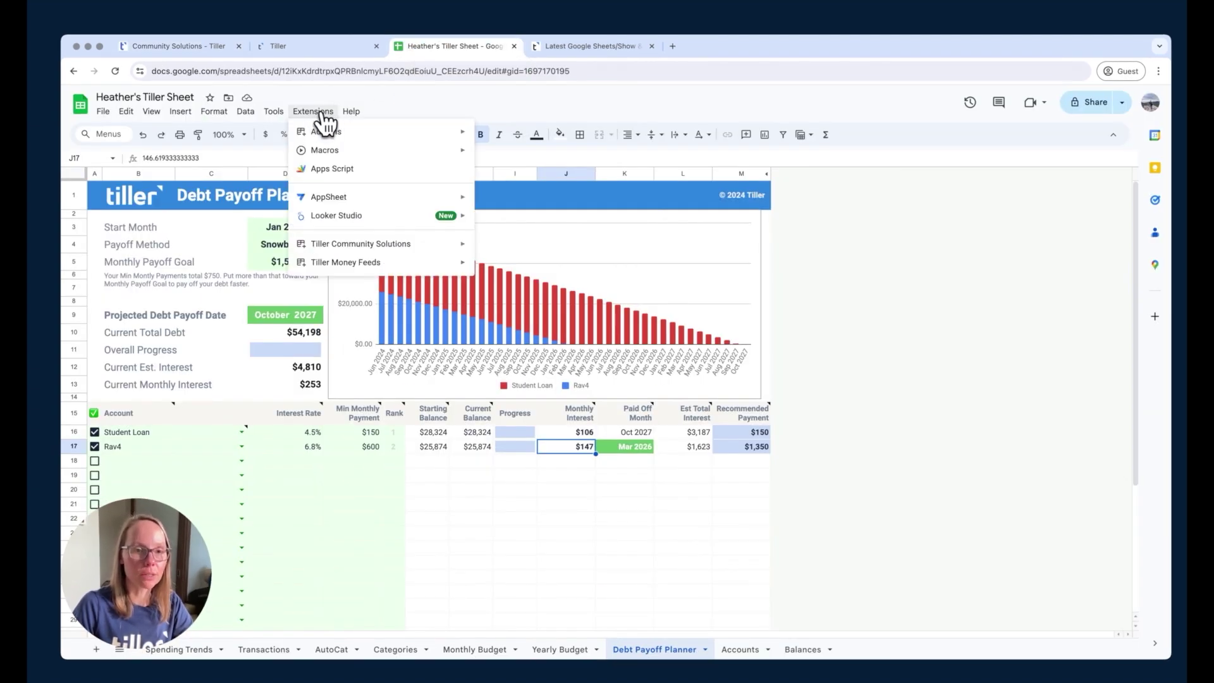
{"action": "mouse_move", "coordinate": [330, 132]}
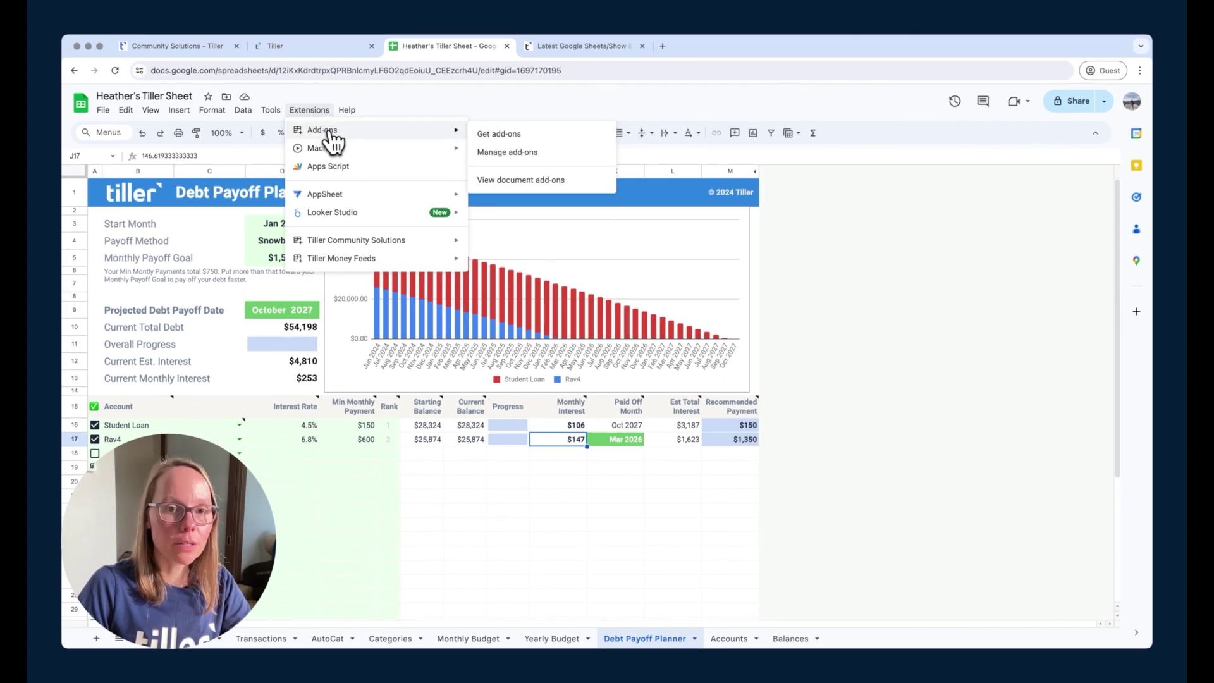
{"action": "left_click", "coordinate": [499, 135]}
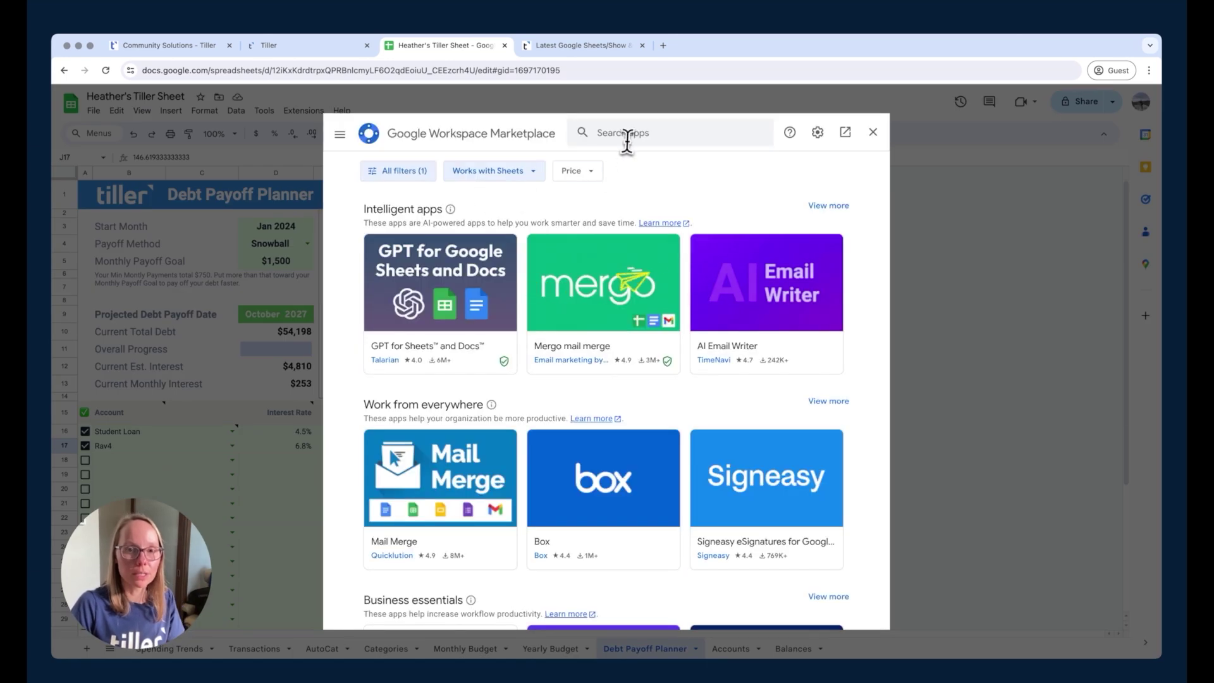
- Search 'tiller comm', confirm Tiller Community Solutions is installed, then close the Marketplace
{"action": "left_click", "coordinate": [625, 134]}
{"action": "type", "text": "tiller comm"}
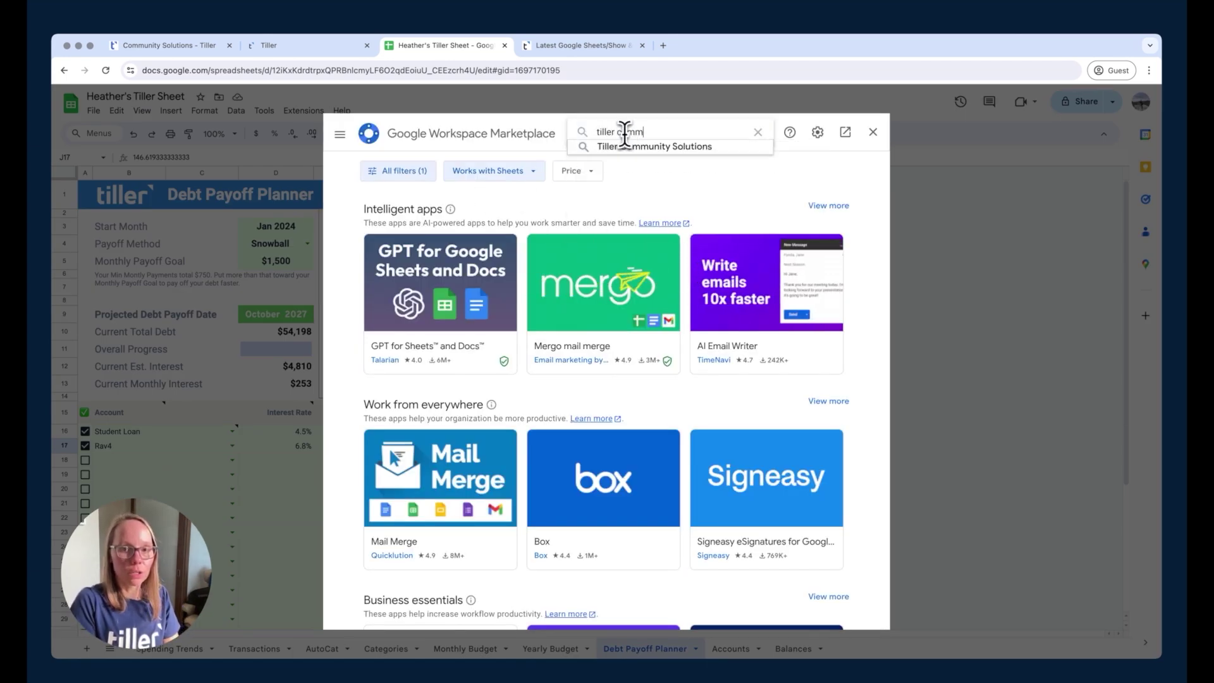
{"action": "left_click", "coordinate": [683, 147]}
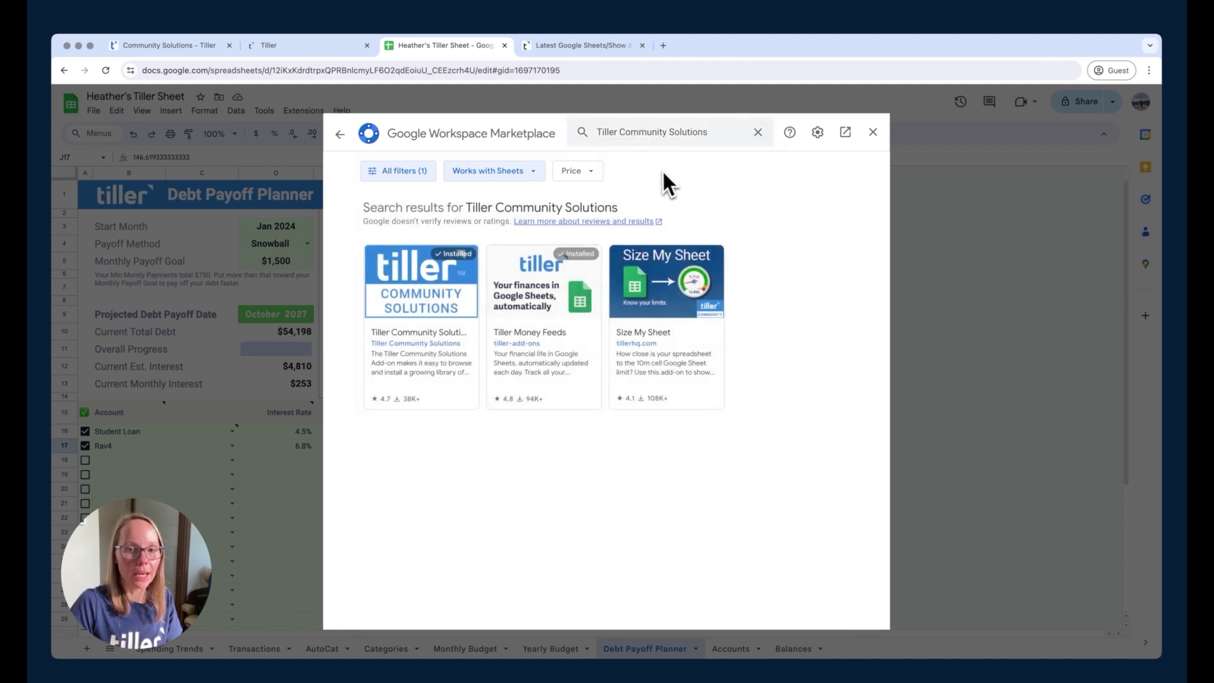
{"action": "left_click", "coordinate": [442, 296]}
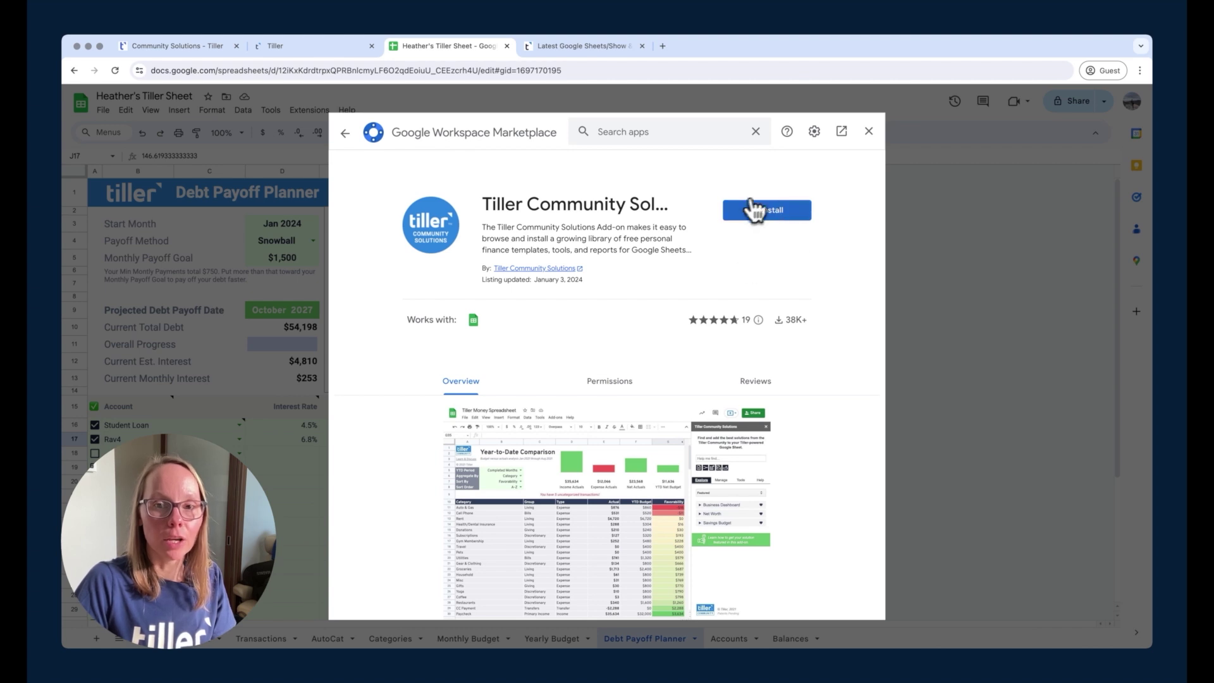
{"action": "left_click", "coordinate": [869, 131]}
- Launch Tiller Community Solutions via Extensions, then switch to the forum's Show & Tell tab
{"action": "left_click", "coordinate": [305, 114]}
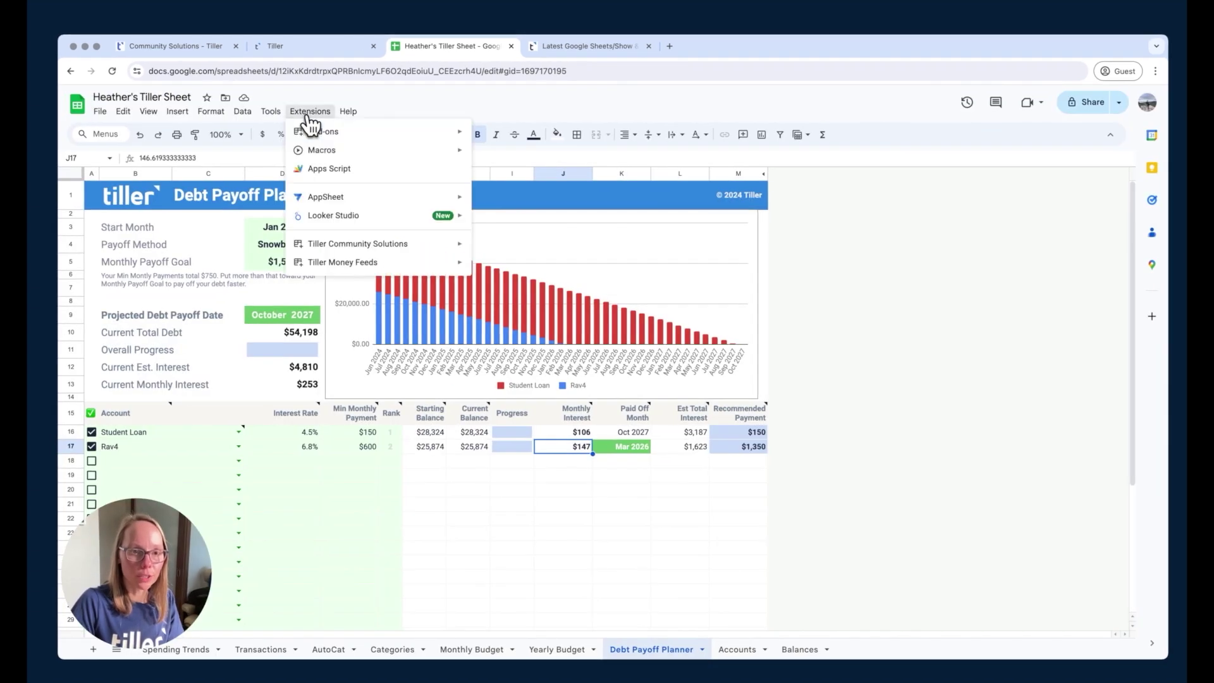
{"action": "mouse_move", "coordinate": [339, 246]}
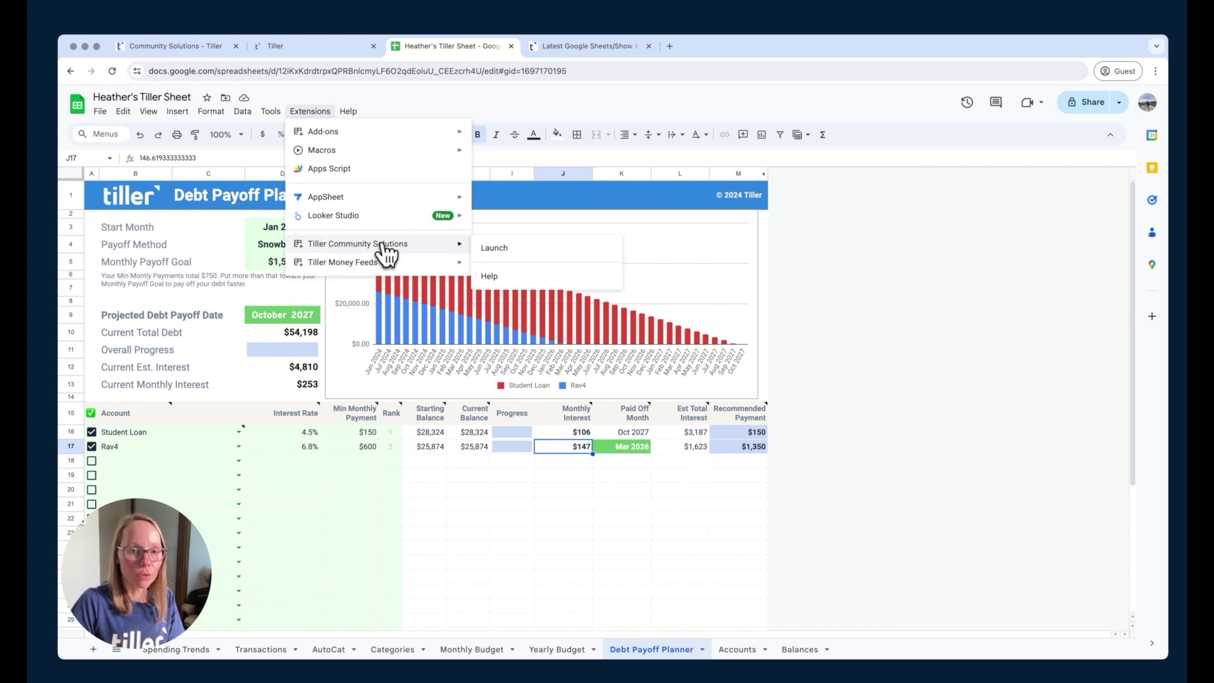
{"action": "left_click", "coordinate": [486, 250]}
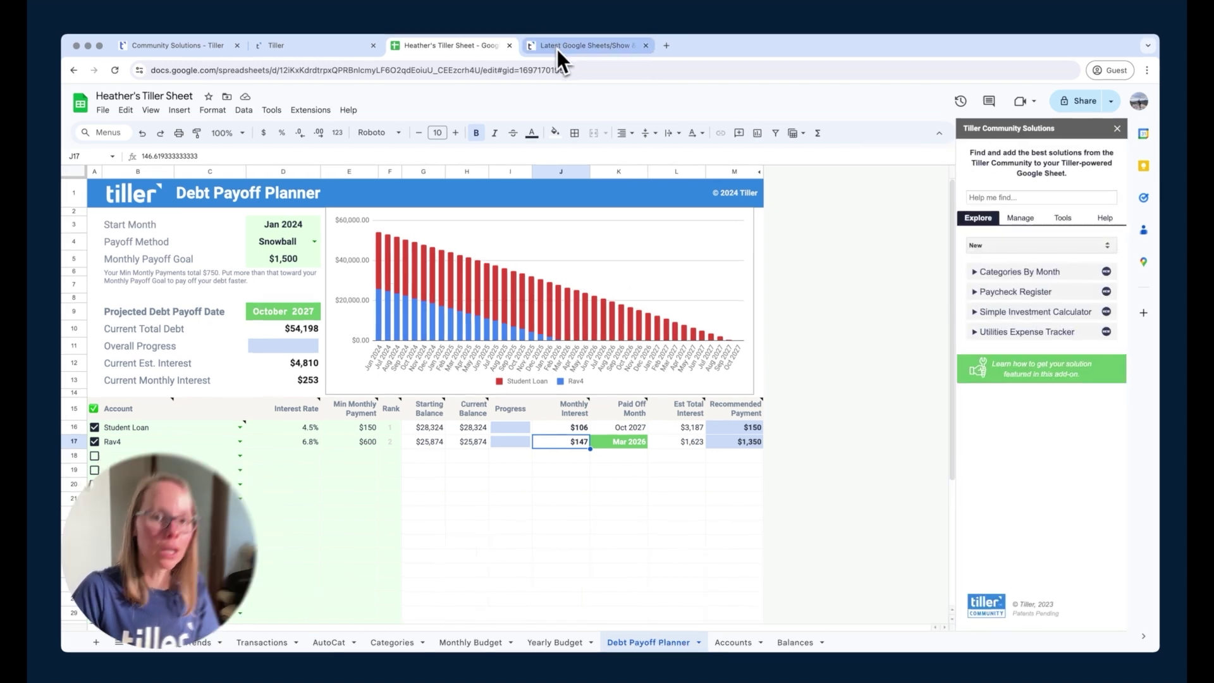
{"action": "left_click", "coordinate": [556, 46]}
- Filter the forum to Microsoft Excel > Show & Tell topics, then return to the spreadsheet
{"action": "scroll", "coordinate": [327, 253], "scroll_direction": "down", "scroll_amount": 2}
{"action": "scroll", "coordinate": [340, 283], "scroll_direction": "up", "scroll_amount": 10}
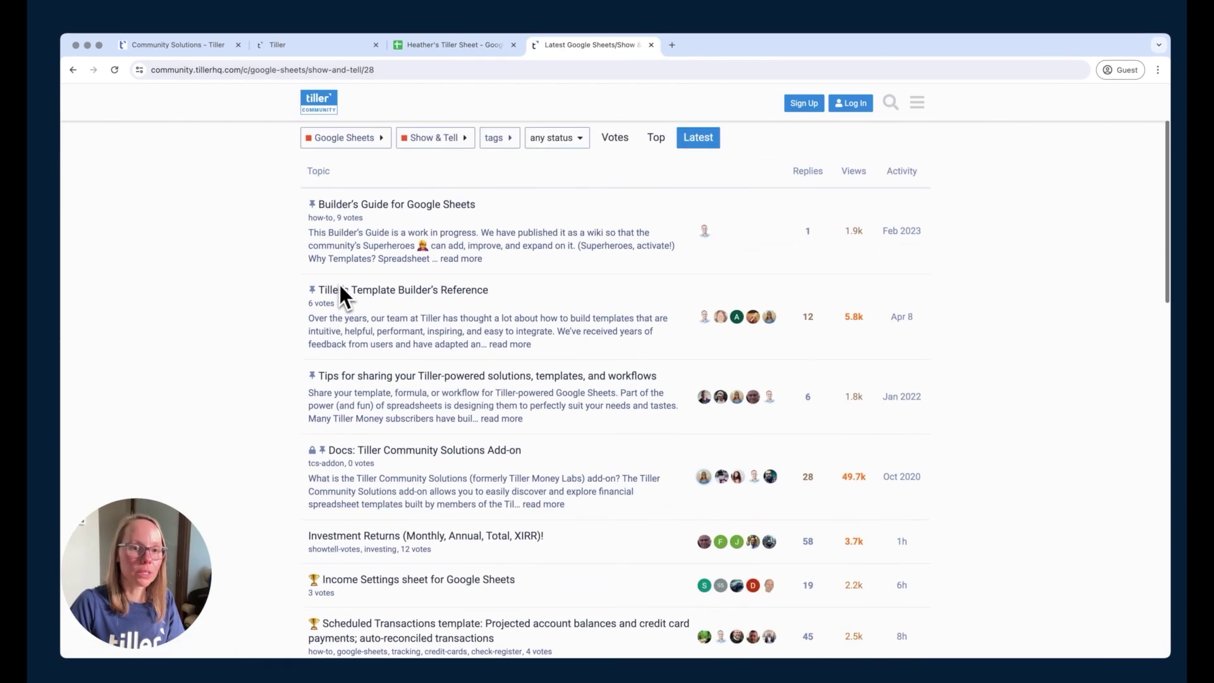
{"action": "left_click", "coordinate": [374, 253]}
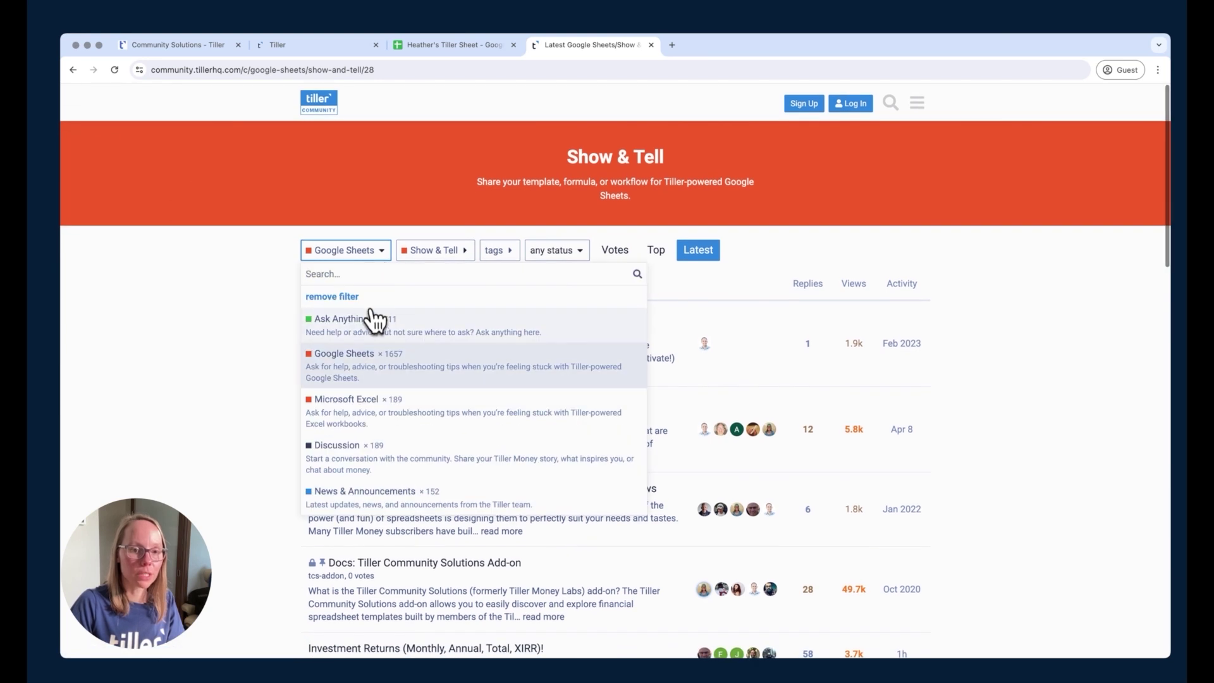
{"action": "left_click", "coordinate": [397, 405]}
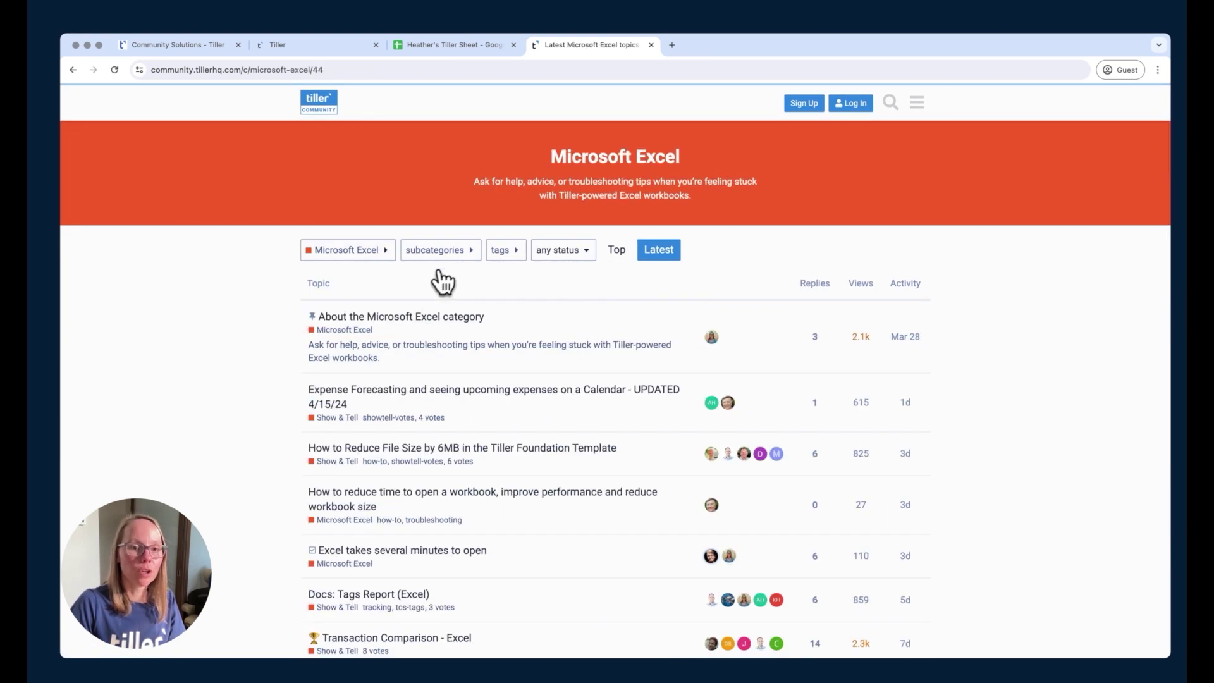
{"action": "left_click", "coordinate": [461, 254]}
{"action": "left_click", "coordinate": [454, 320]}
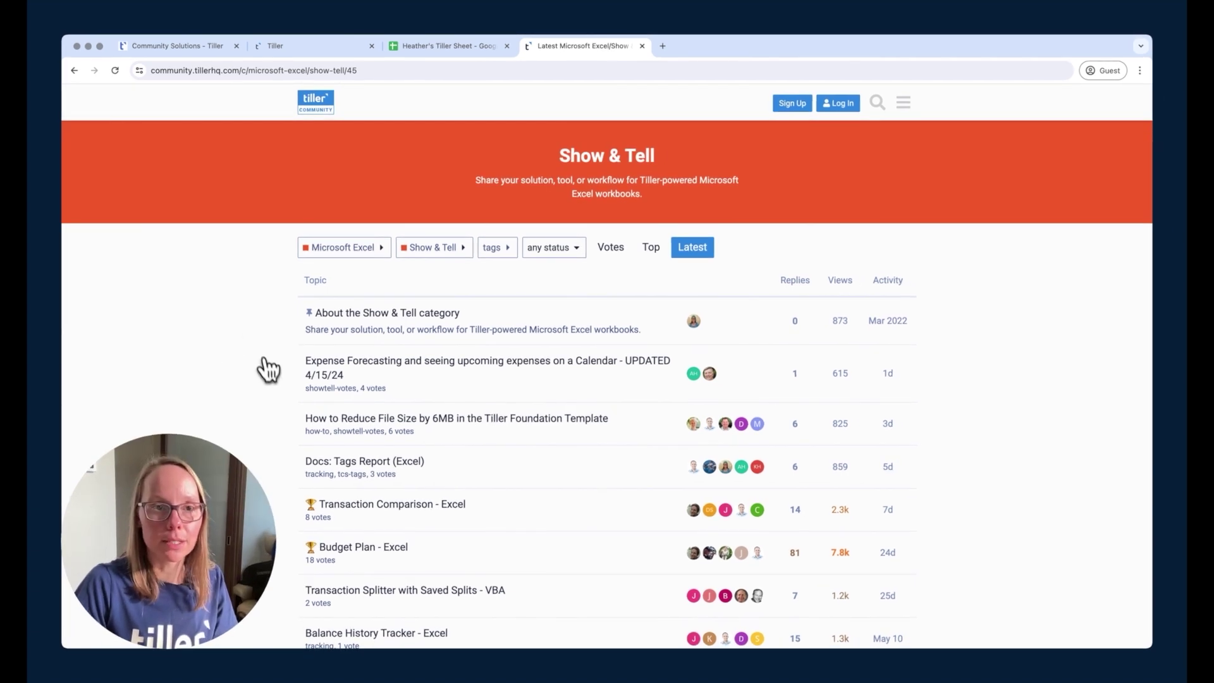
{"action": "left_click", "coordinate": [431, 47]}
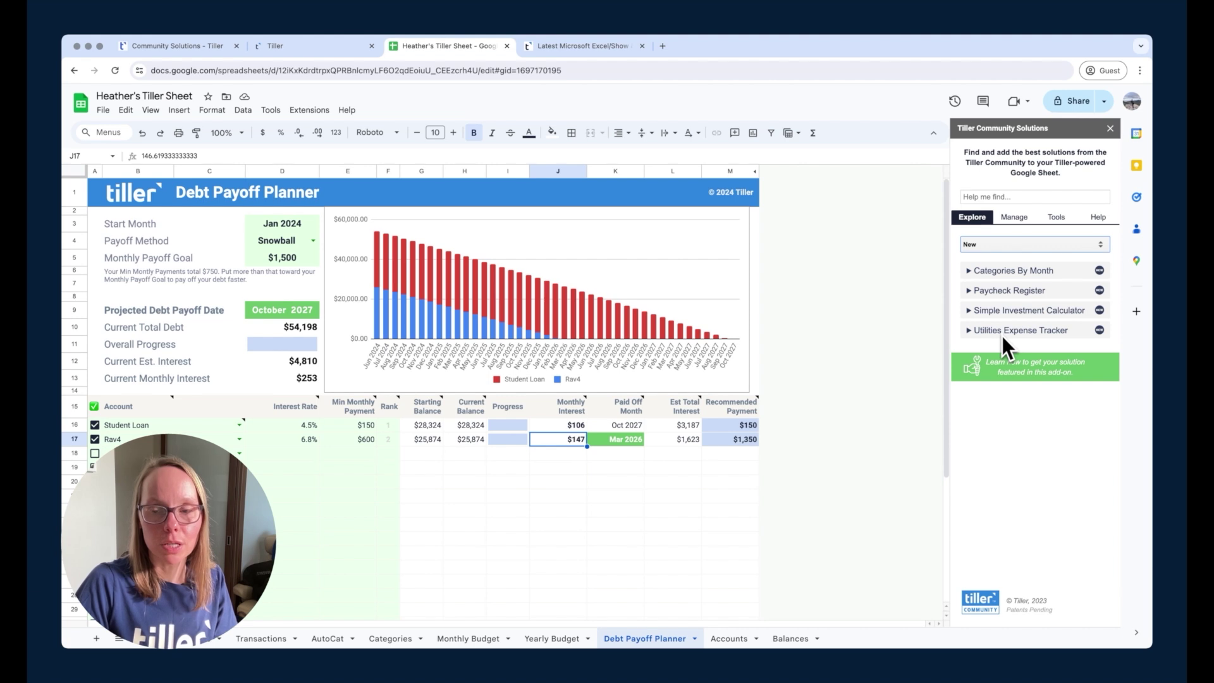
- Filter the Tiller Community Solutions sidebar to show only Analysis solutions
{"action": "left_click", "coordinate": [1035, 244]}
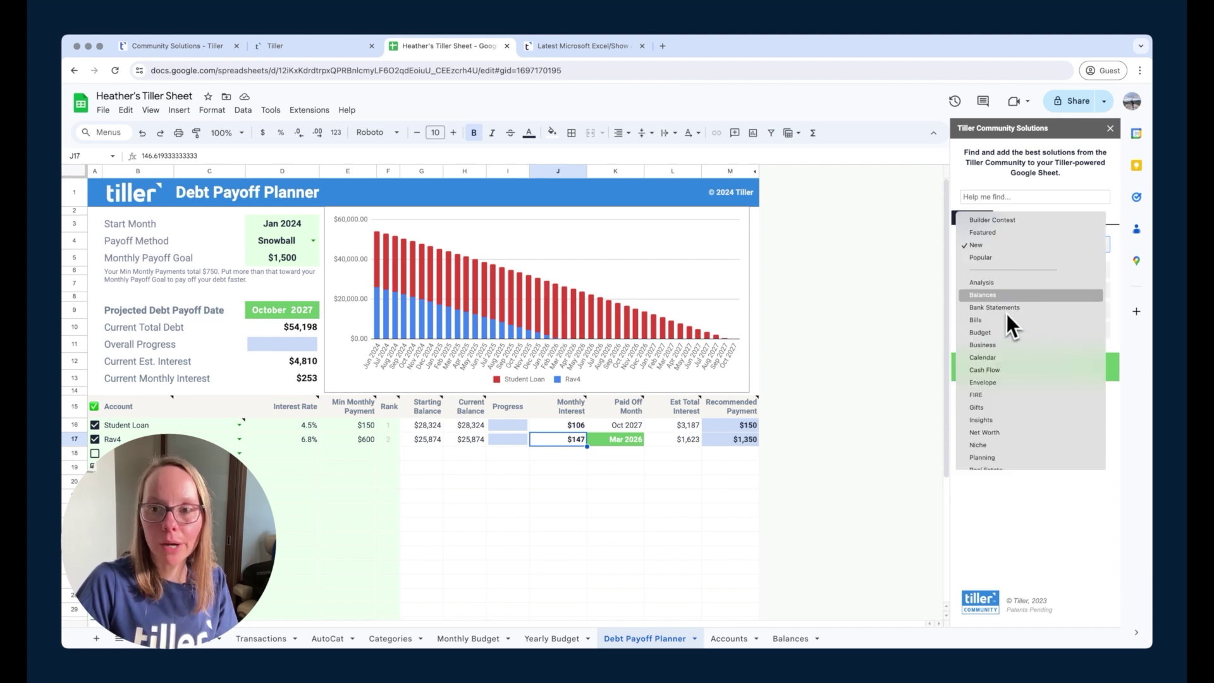
{"action": "left_click", "coordinate": [985, 289]}
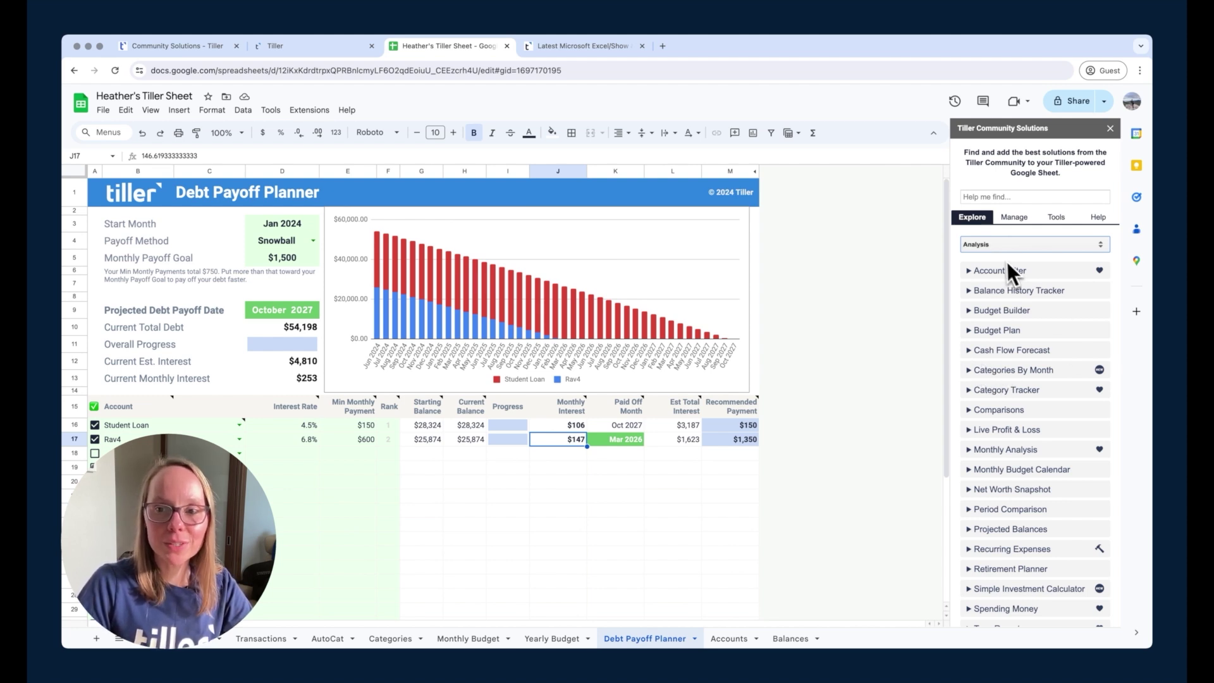
{"action": "scroll", "coordinate": [1007, 477], "scroll_direction": "down", "scroll_amount": 5}
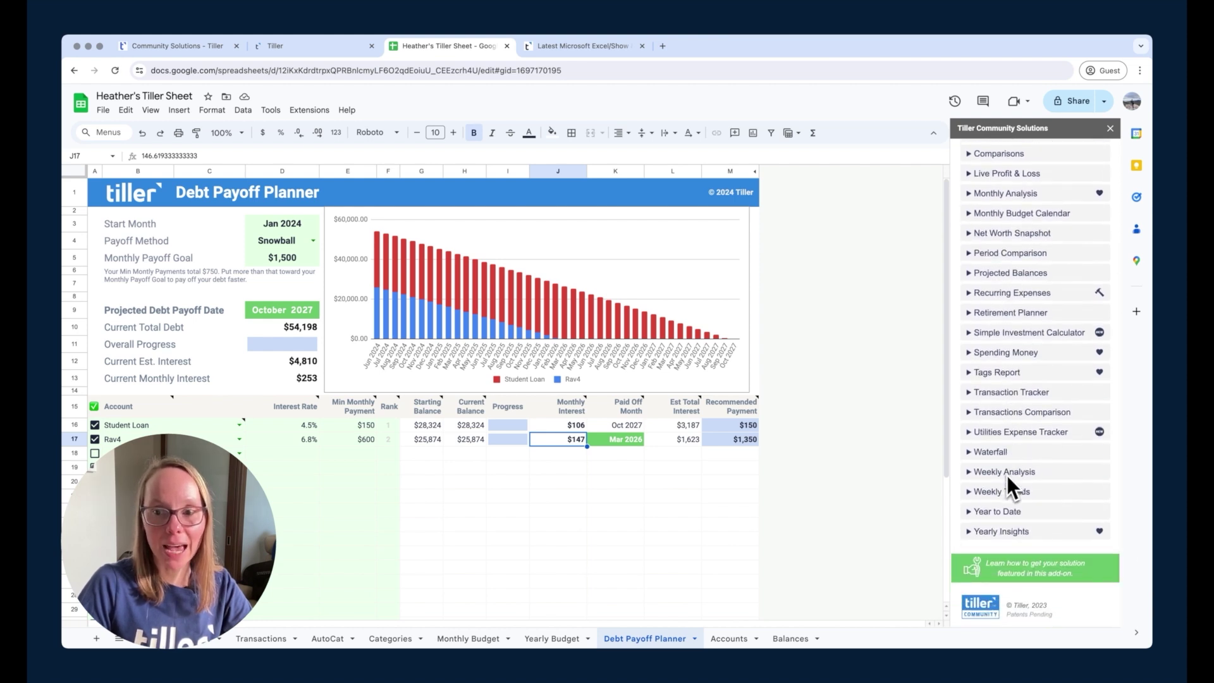
{"action": "scroll", "coordinate": [1007, 476], "scroll_direction": "up", "scroll_amount": 5}
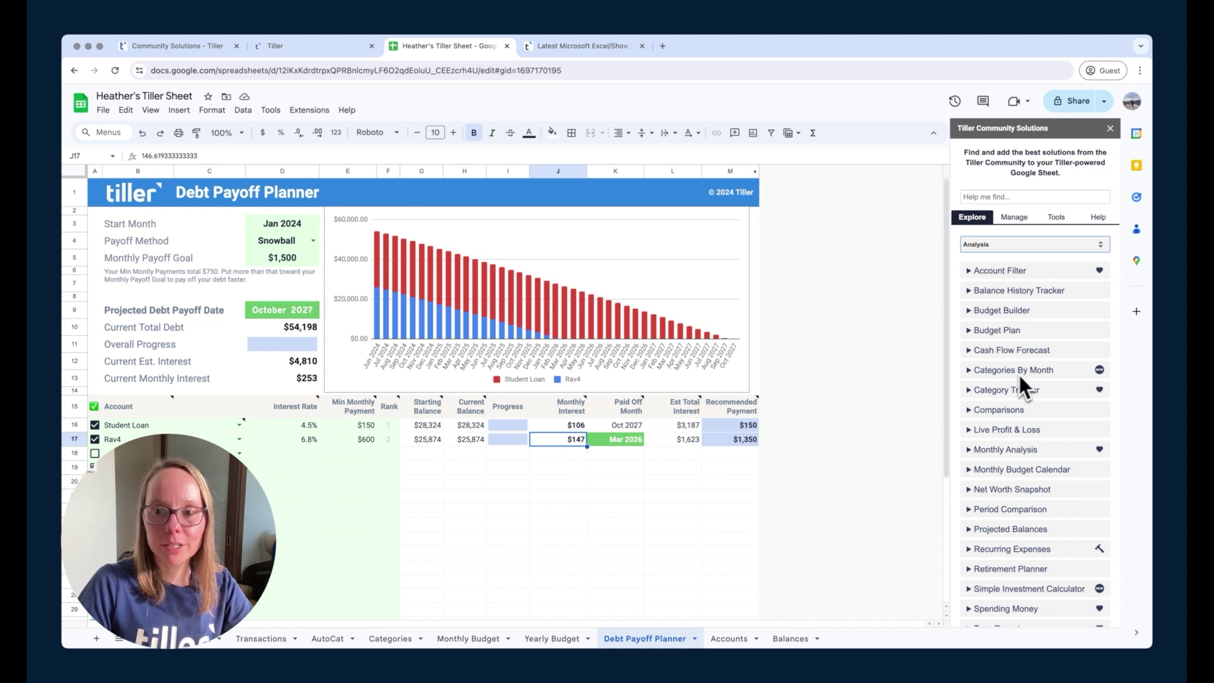
- Expand the Category Tracker details and add it to the spreadsheet
{"action": "left_click", "coordinate": [970, 390]}
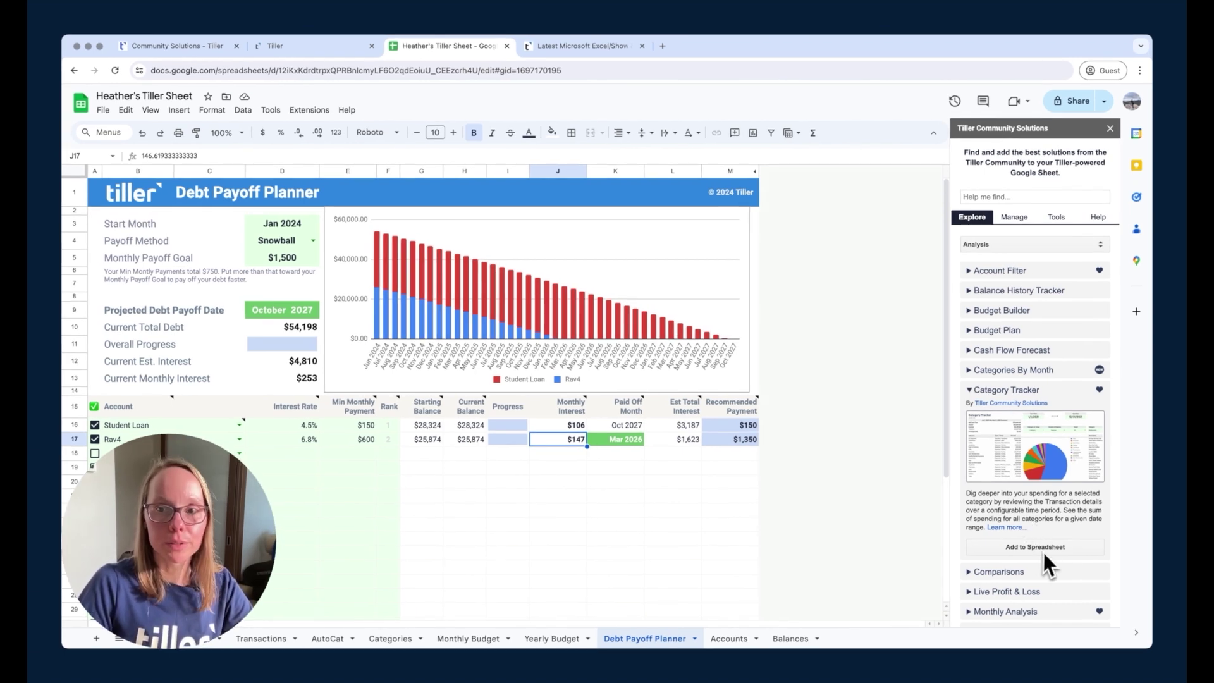
{"action": "left_click", "coordinate": [997, 199]}
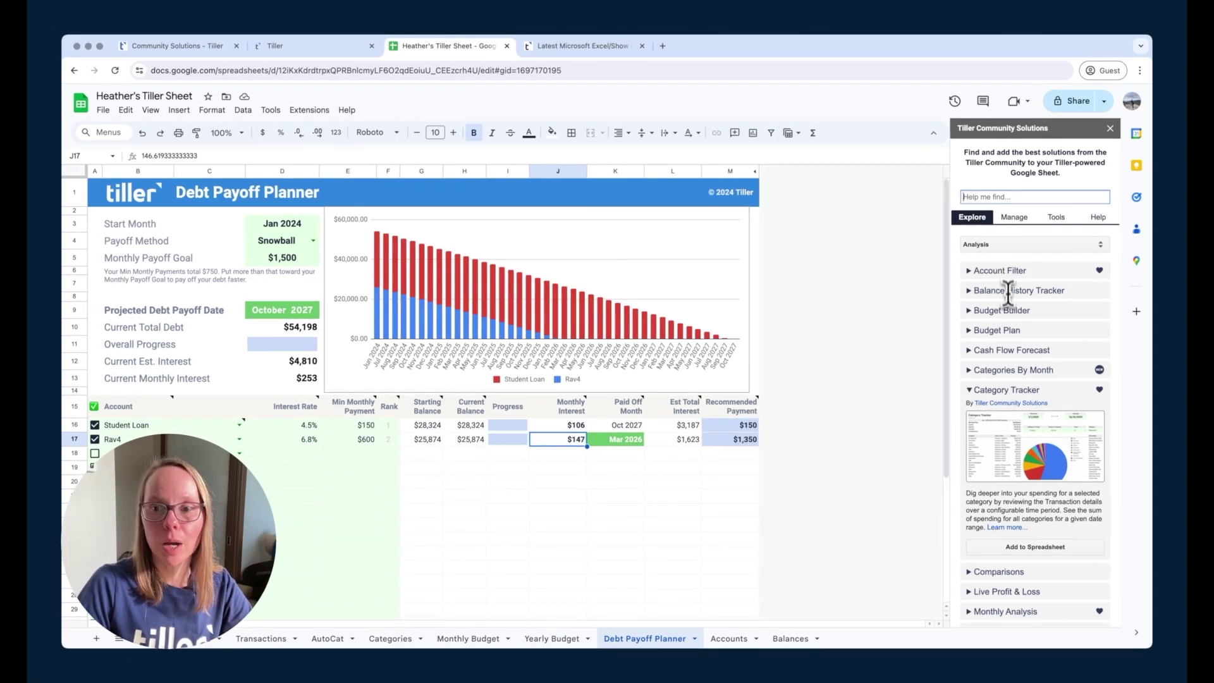
{"action": "scroll", "coordinate": [1003, 446], "scroll_direction": "down", "scroll_amount": 3}
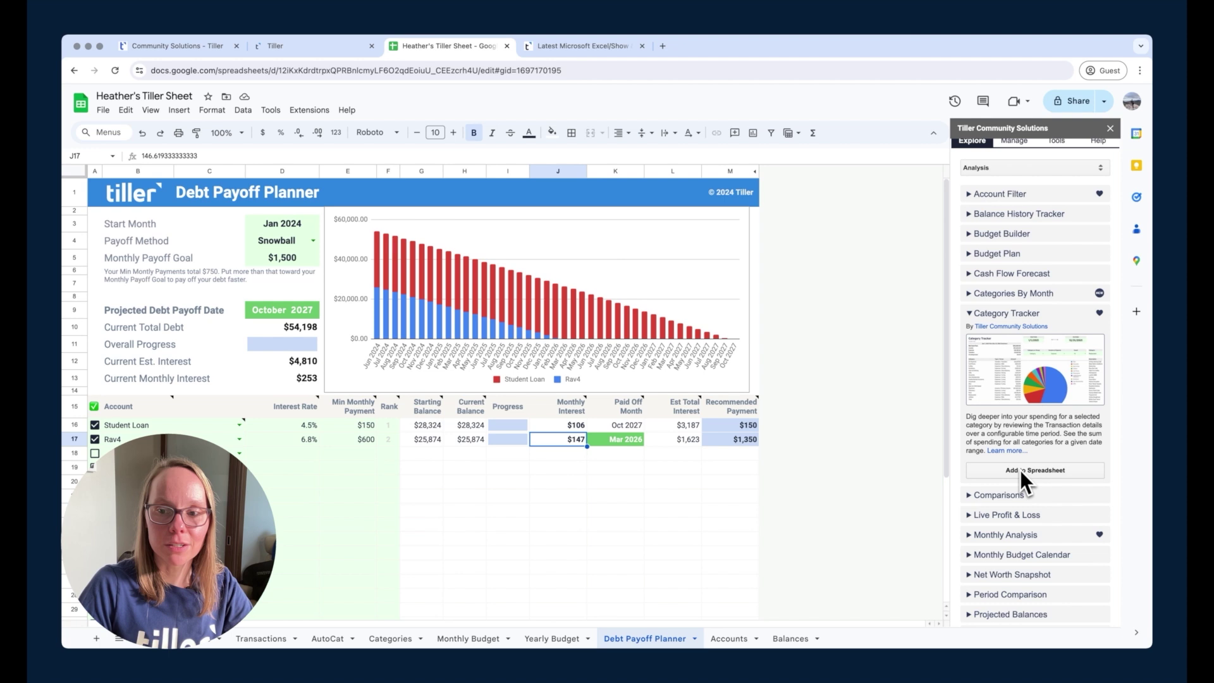
{"action": "left_click", "coordinate": [1015, 470]}
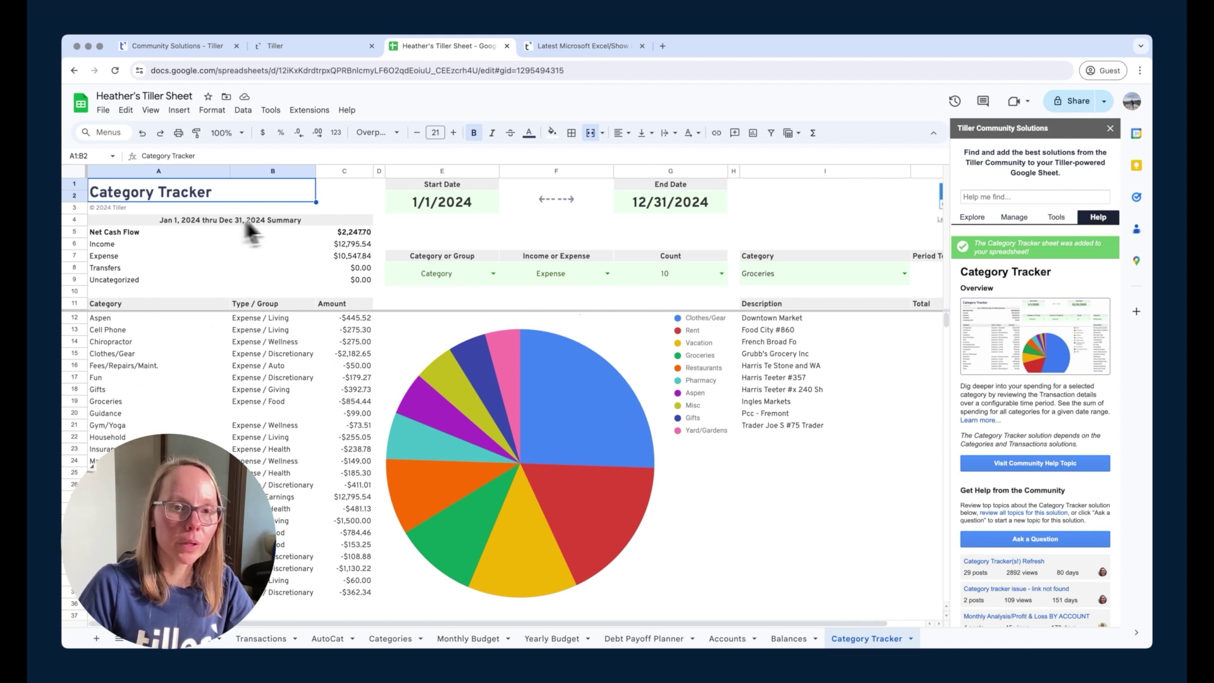
- Review the new Category Tracker sheet from Start Date 1/1/2024, then open the Category or Group choices
{"action": "left_click", "coordinate": [455, 204]}
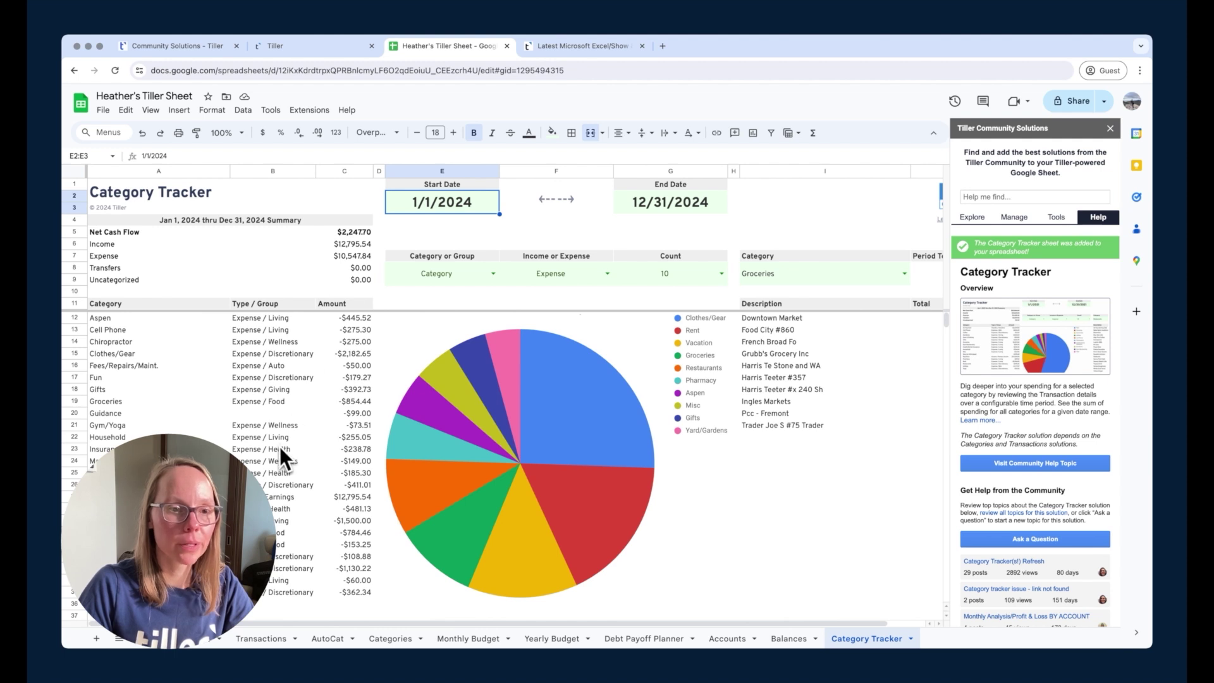
{"action": "scroll", "coordinate": [279, 449], "scroll_direction": "down", "scroll_amount": 3}
{"action": "scroll", "coordinate": [278, 449], "scroll_direction": "up", "scroll_amount": 3}
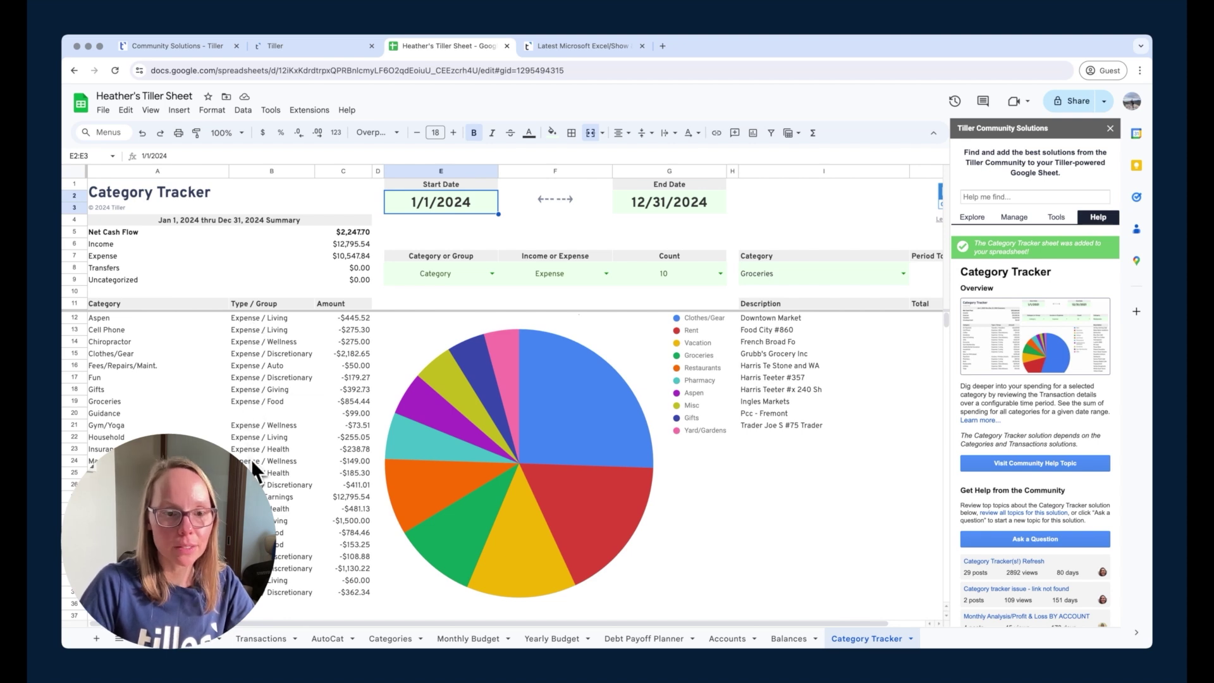
{"action": "scroll", "coordinate": [252, 461], "scroll_direction": "down", "scroll_amount": 2}
{"action": "scroll", "coordinate": [91, 465], "scroll_direction": "down", "scroll_amount": 1}
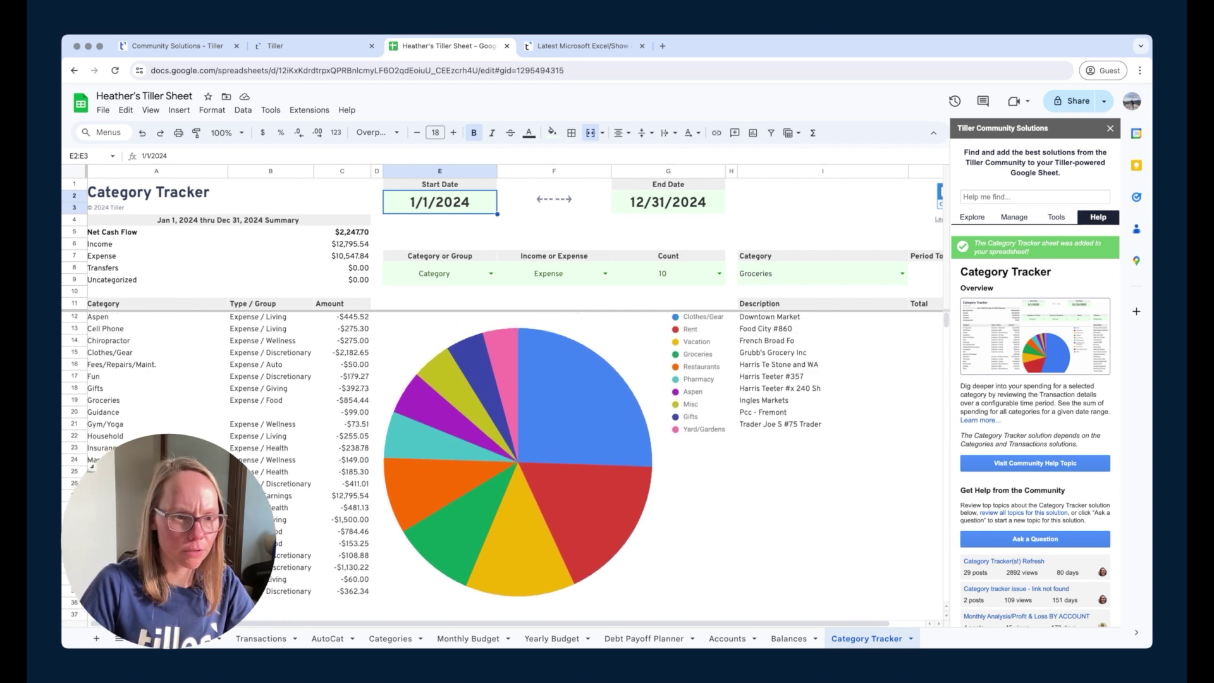
{"action": "scroll", "coordinate": [91, 465], "scroll_direction": "right", "scroll_amount": 1}
{"action": "scroll", "coordinate": [91, 465], "scroll_direction": "left", "scroll_amount": 1}
{"action": "scroll", "coordinate": [244, 342], "scroll_direction": "up", "scroll_amount": 3}
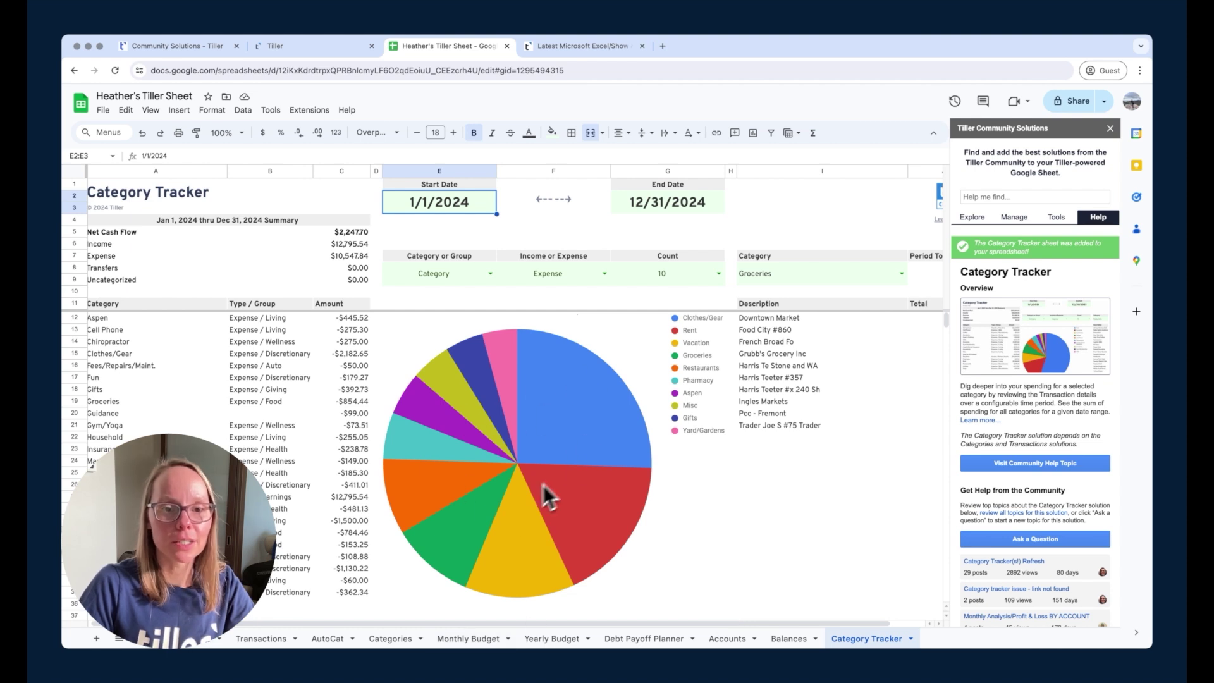
{"action": "left_click", "coordinate": [490, 275]}
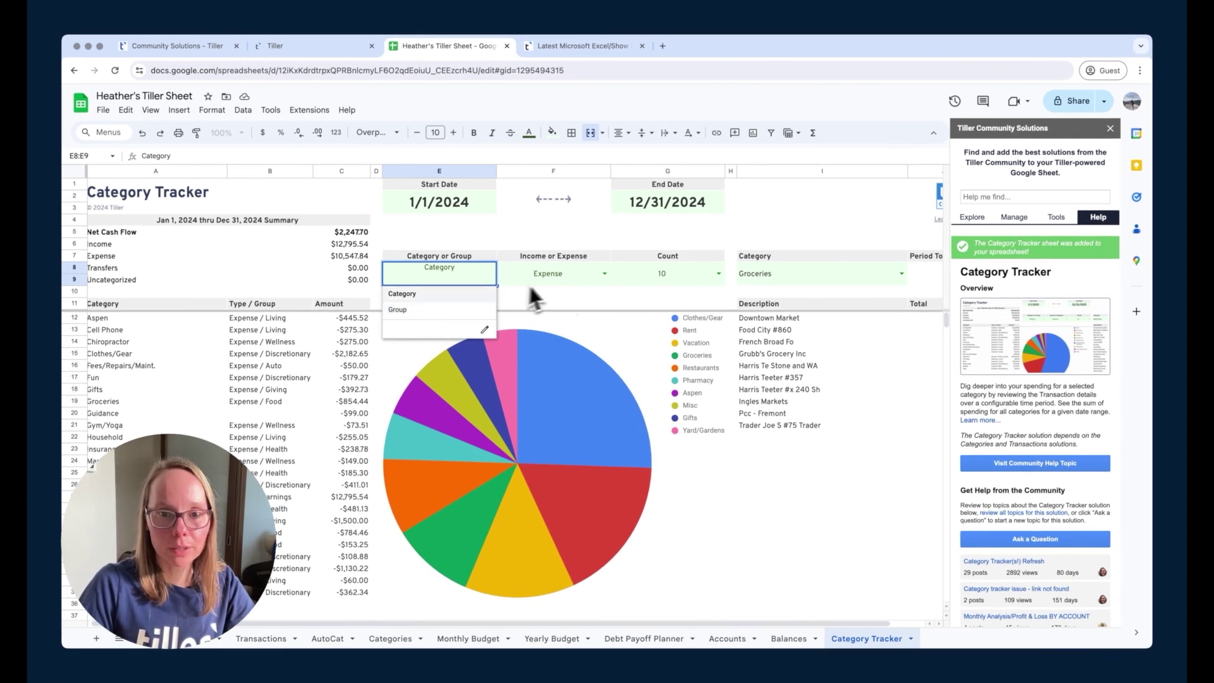
{"action": "left_click", "coordinate": [604, 273]}
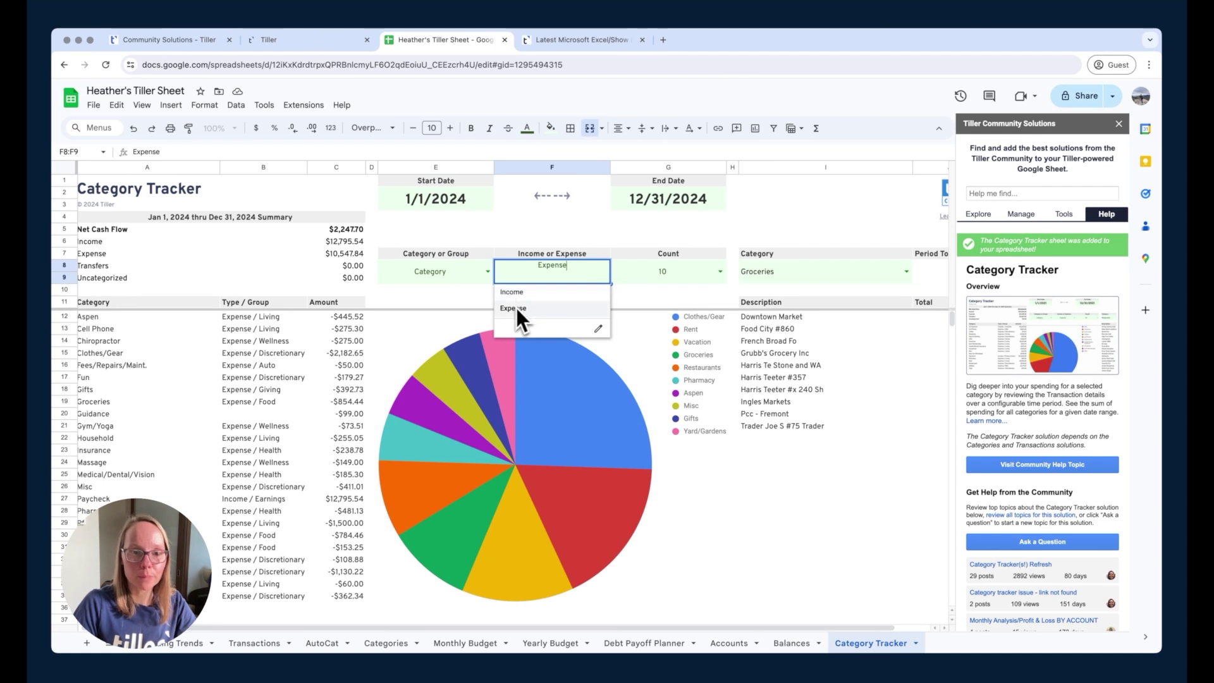
{"action": "left_click", "coordinate": [721, 276]}
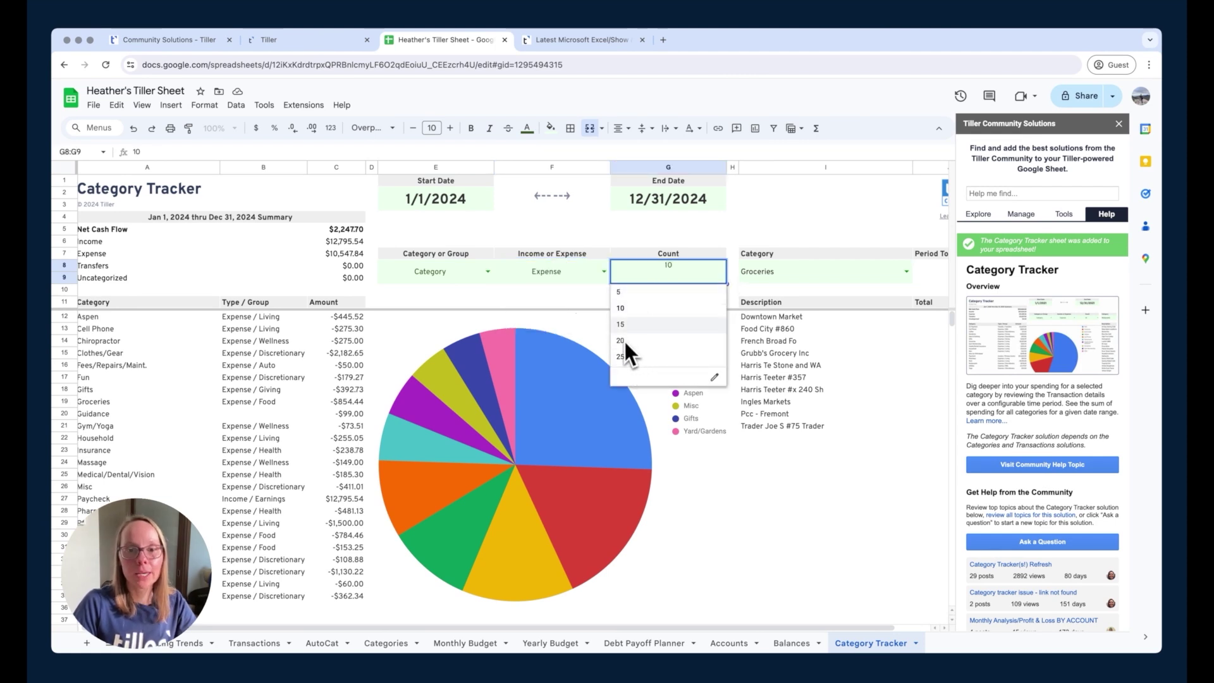
{"action": "left_click", "coordinate": [732, 450]}
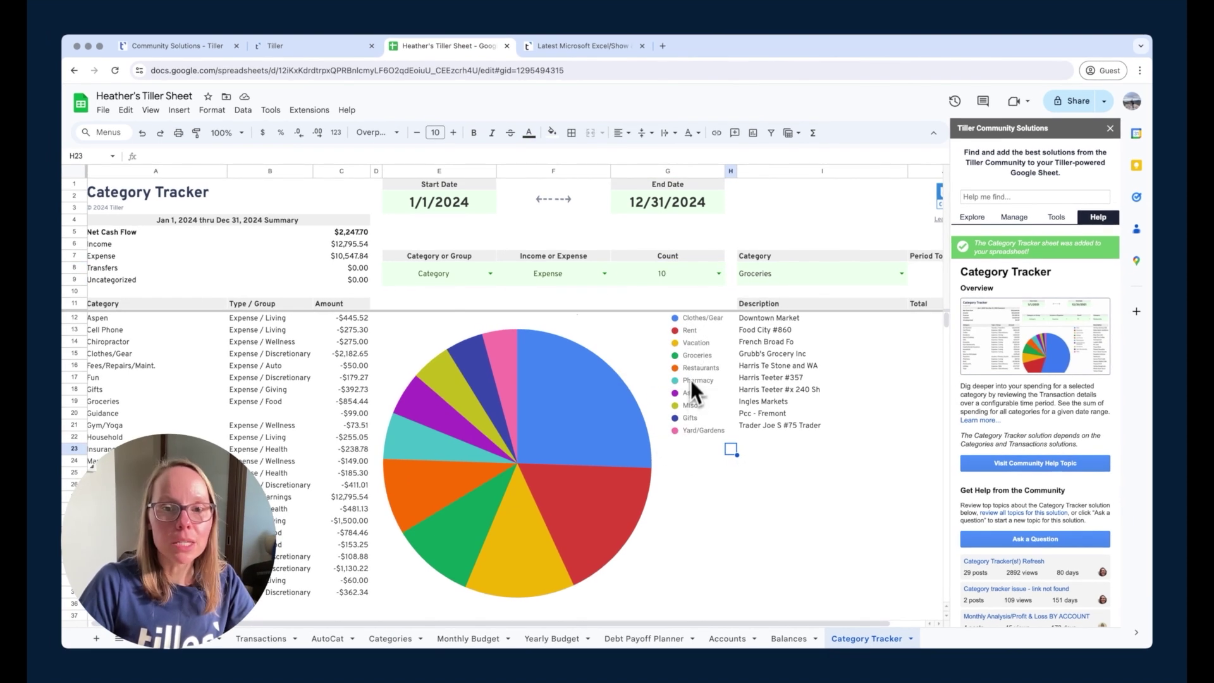
{"action": "scroll", "coordinate": [692, 435], "scroll_direction": "down", "scroll_amount": 1}
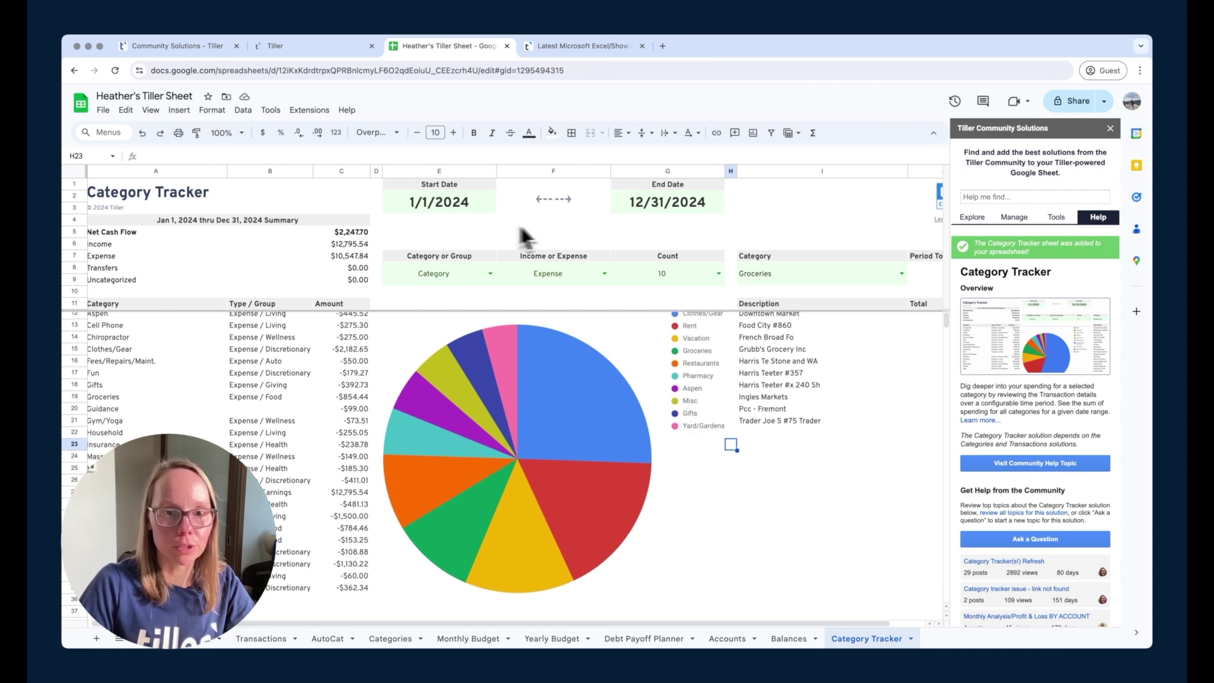
{"action": "scroll", "coordinate": [667, 626], "scroll_direction": "right", "scroll_amount": 2}
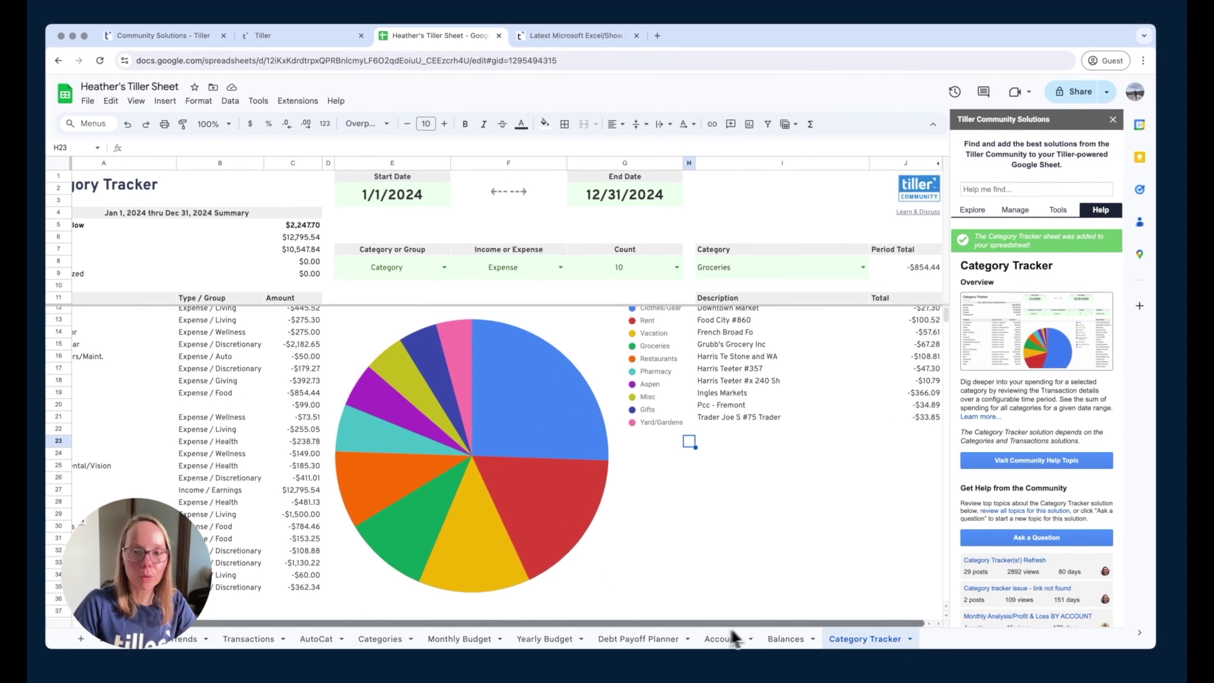
{"action": "scroll", "coordinate": [846, 510], "scroll_direction": "up", "scroll_amount": 1}
{"action": "scroll", "coordinate": [846, 510], "scroll_direction": "left", "scroll_amount": 1}
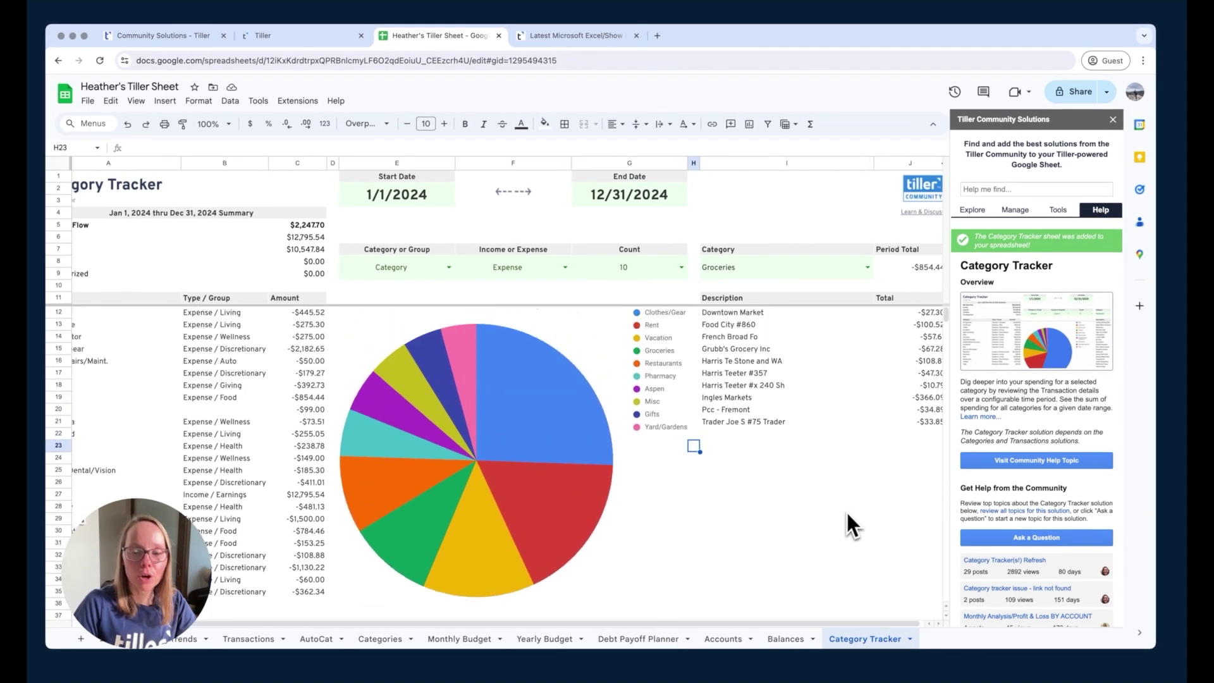
{"action": "scroll", "coordinate": [837, 624], "scroll_direction": "right", "scroll_amount": 1}
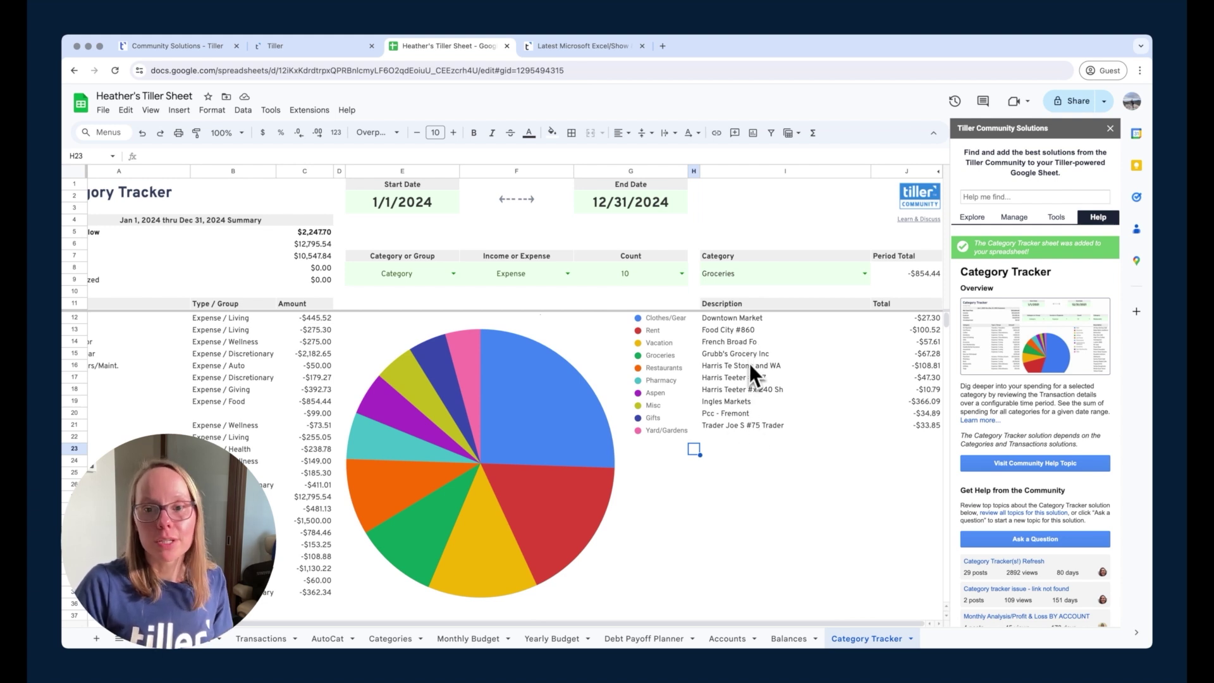
{"action": "left_click", "coordinate": [739, 392]}
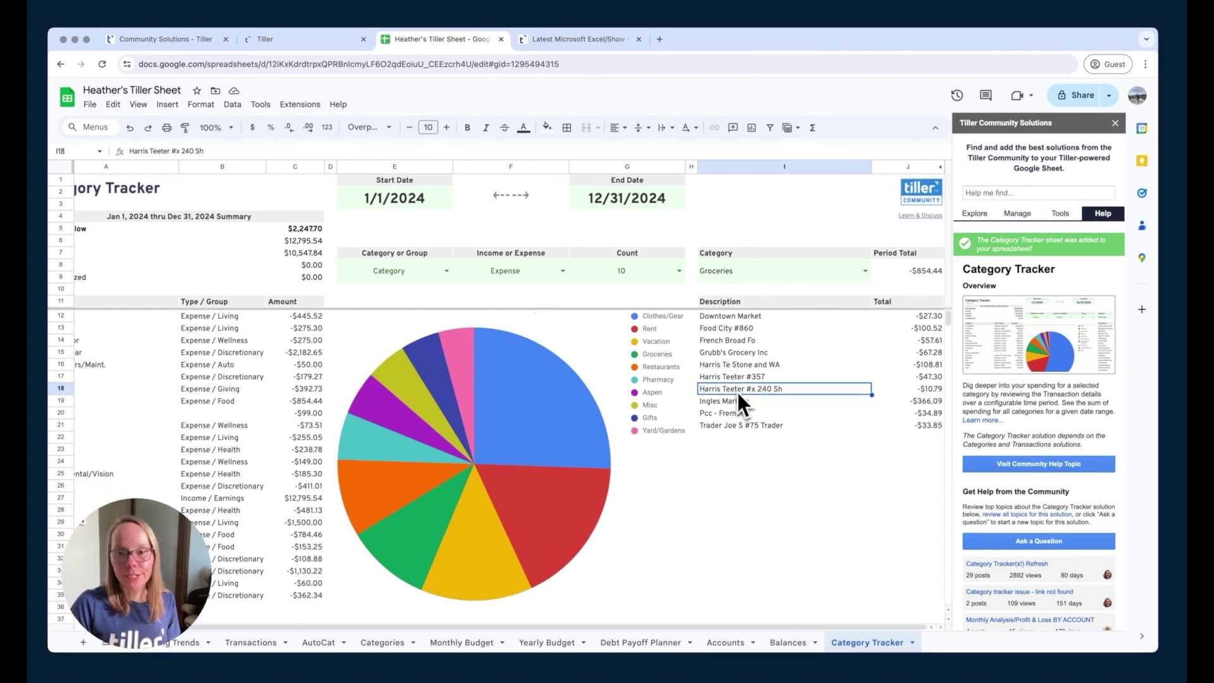
{"action": "left_click", "coordinate": [734, 376]}
{"action": "left_click", "coordinate": [732, 367]}
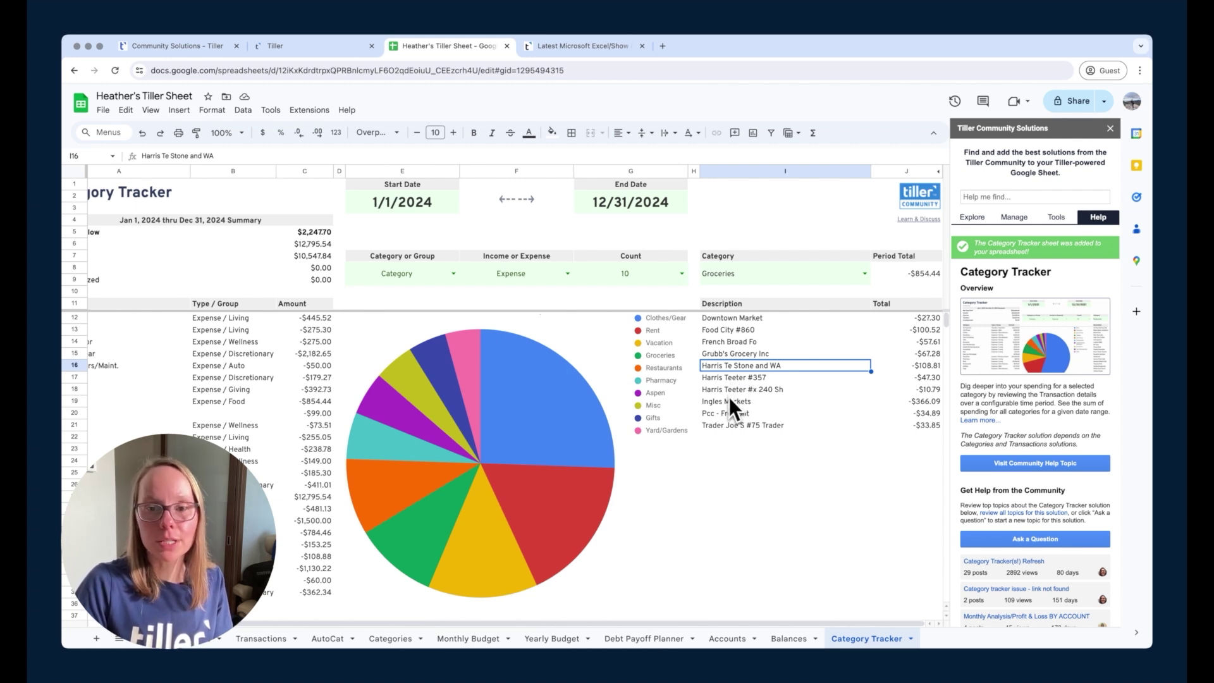
{"action": "left_click", "coordinate": [929, 380]}
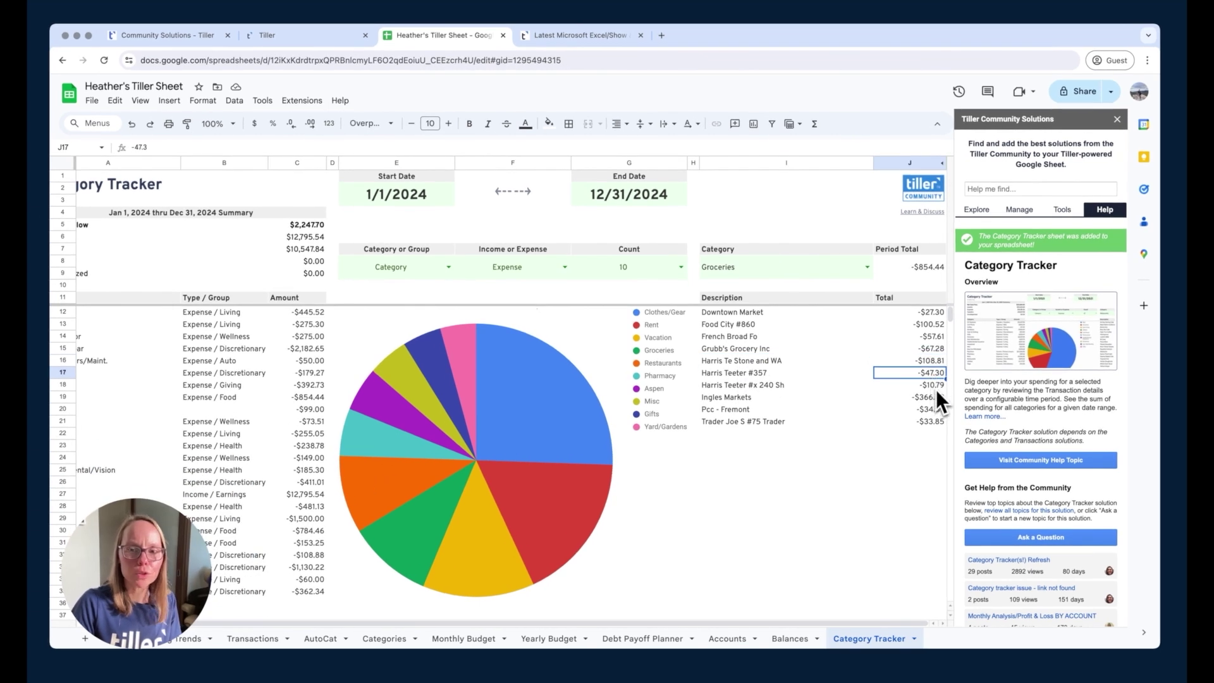
{"action": "left_click", "coordinate": [935, 387]}
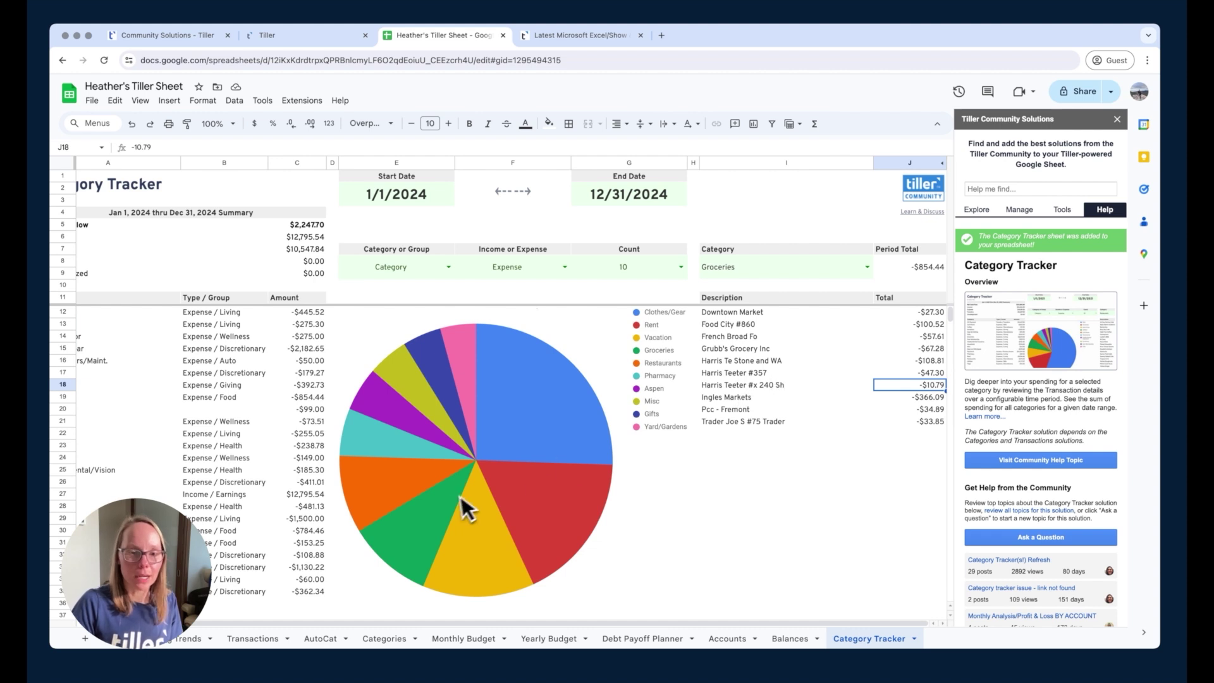
{"action": "left_click_drag", "start_coordinate": [448, 623], "coordinate": [362, 615]}
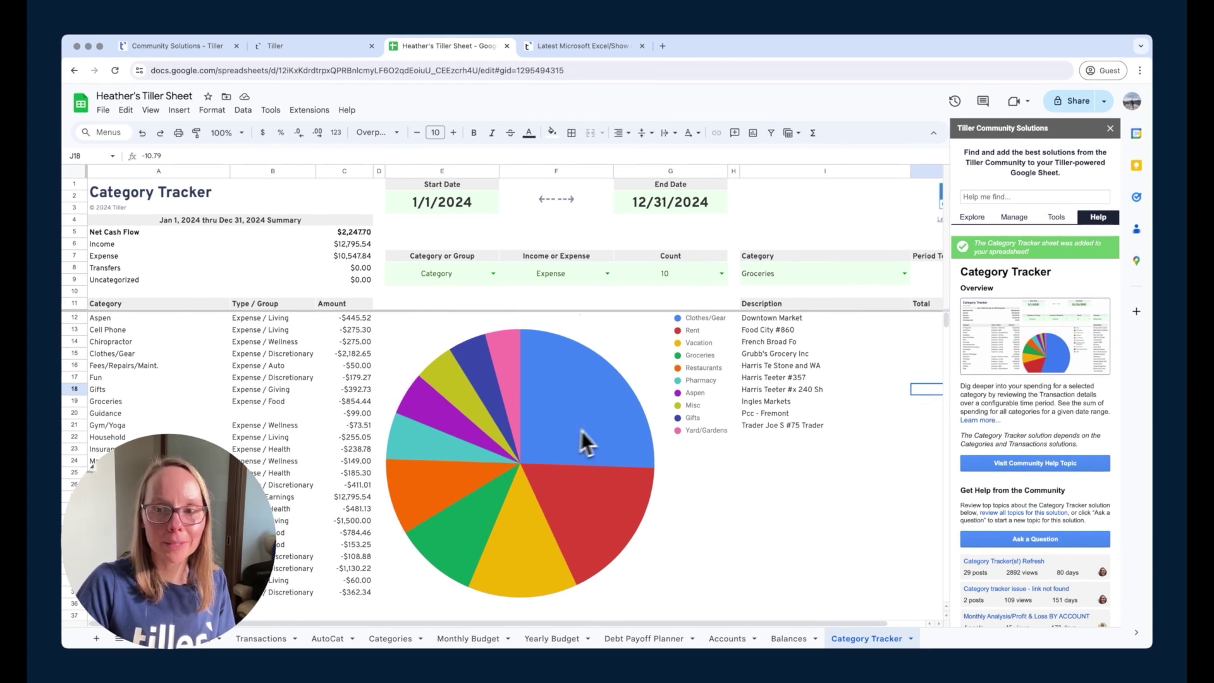
- Open the Category Tracker community help topic from the add-on sidebar's Help tab
{"action": "scroll", "coordinate": [1005, 446], "scroll_direction": "down", "scroll_amount": 2}
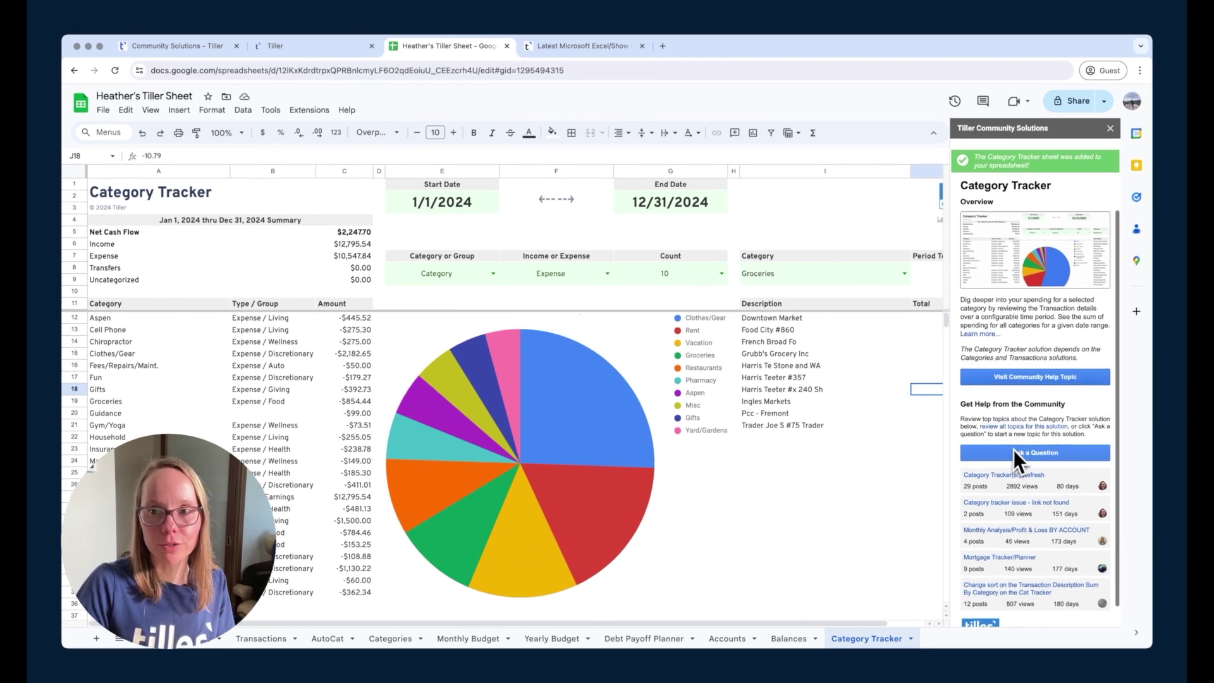
{"action": "scroll", "coordinate": [1017, 450], "scroll_direction": "up", "scroll_amount": 2}
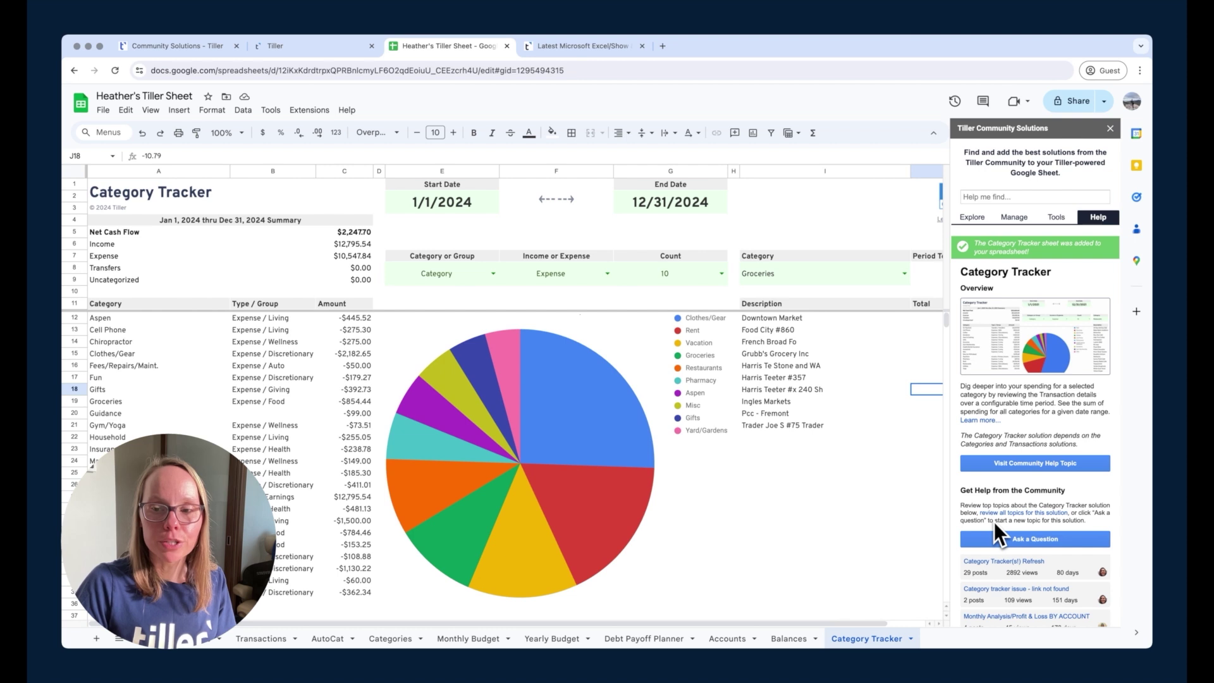
{"action": "left_click", "coordinate": [1040, 468]}
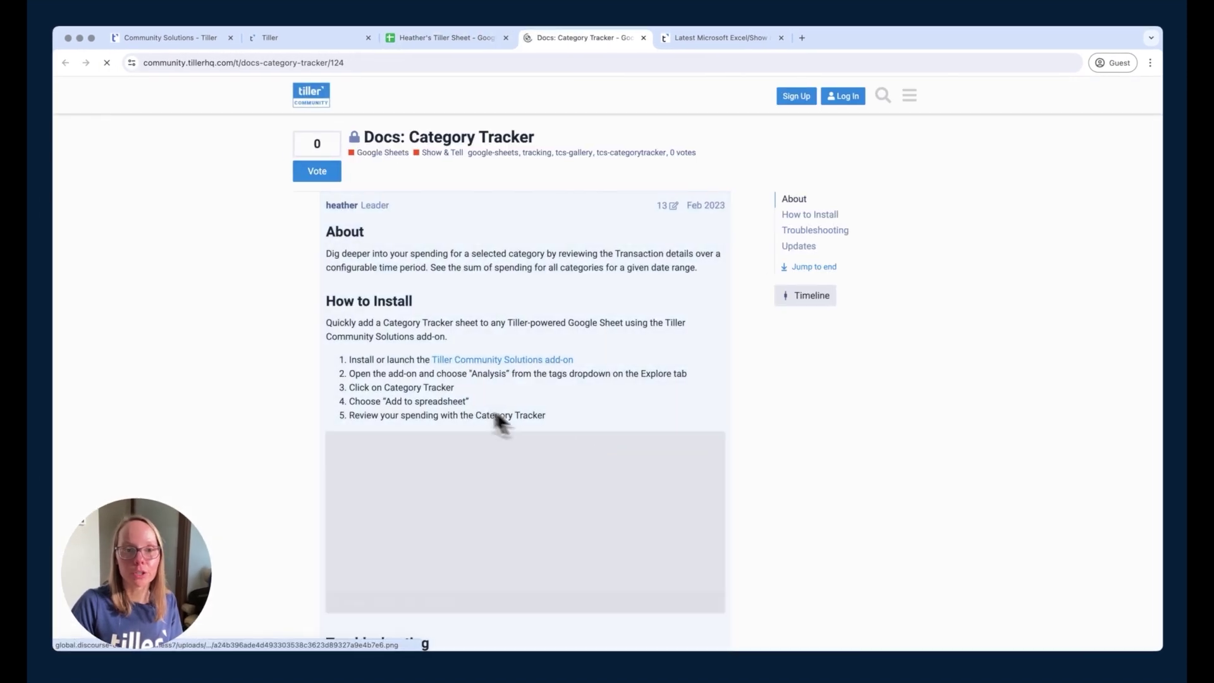
- Skim the Docs: Category Tracker page, then open the Tiller Community home page's category list
{"action": "scroll", "coordinate": [306, 443], "scroll_direction": "down", "scroll_amount": 1}
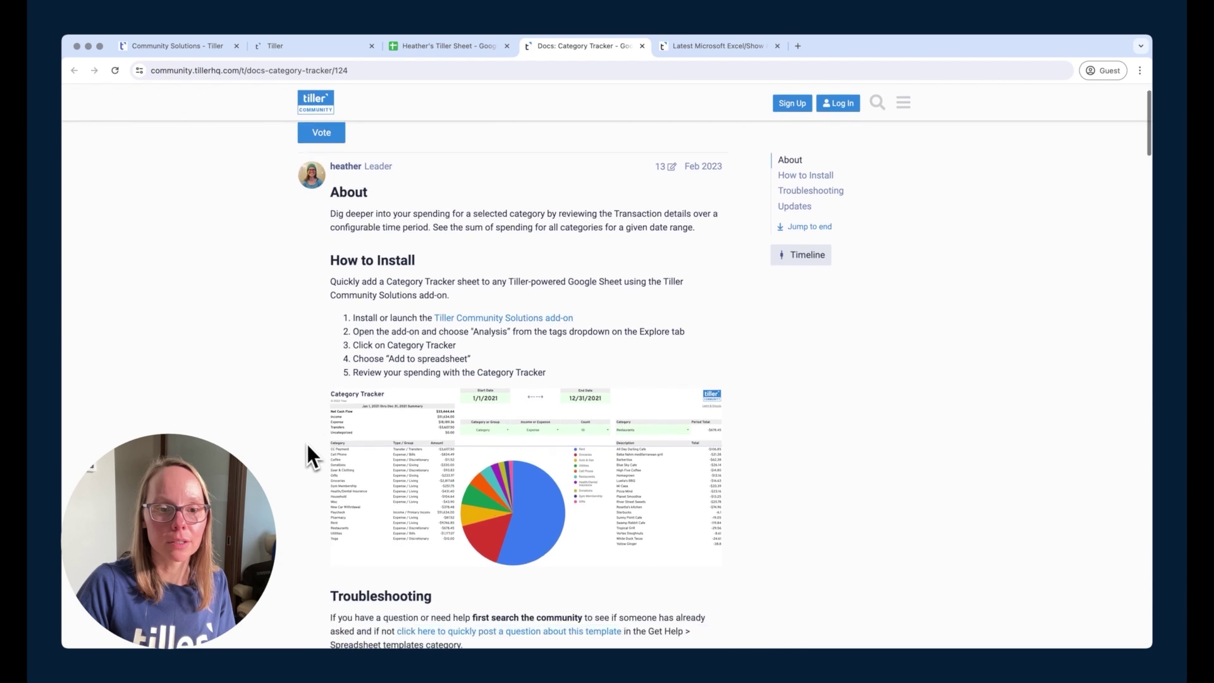
{"action": "scroll", "coordinate": [306, 444], "scroll_direction": "down", "scroll_amount": 10}
{"action": "scroll", "coordinate": [306, 444], "scroll_direction": "up", "scroll_amount": 12}
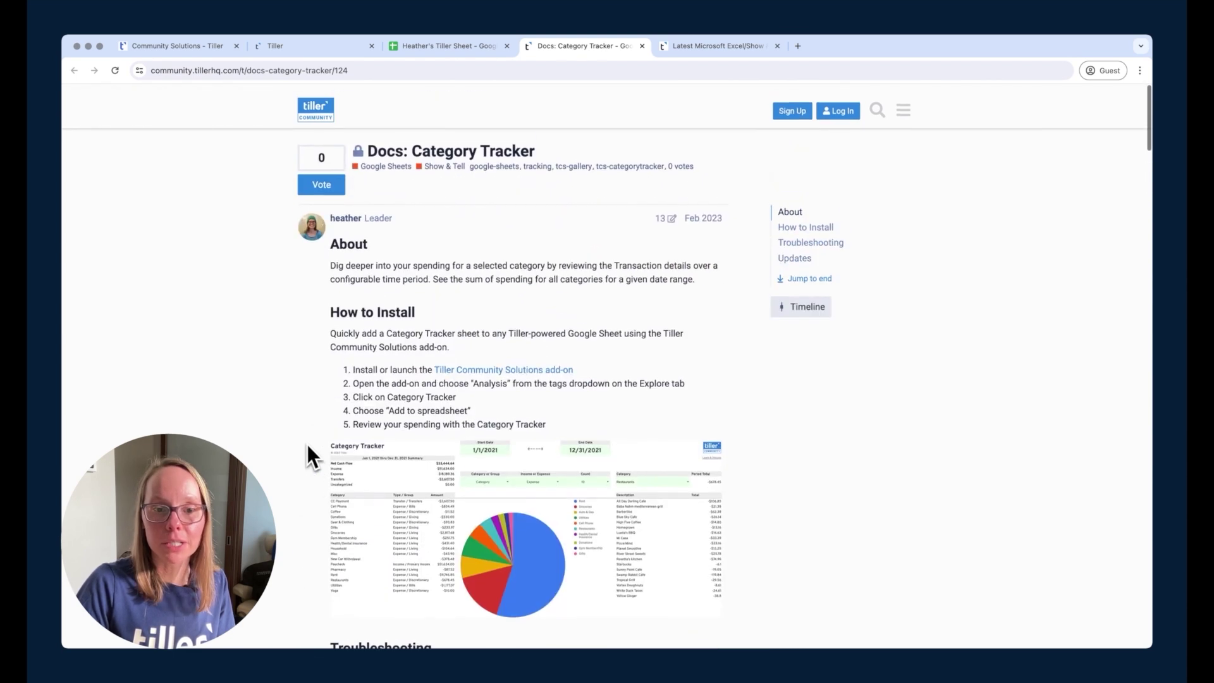
{"action": "left_click", "coordinate": [401, 47]}
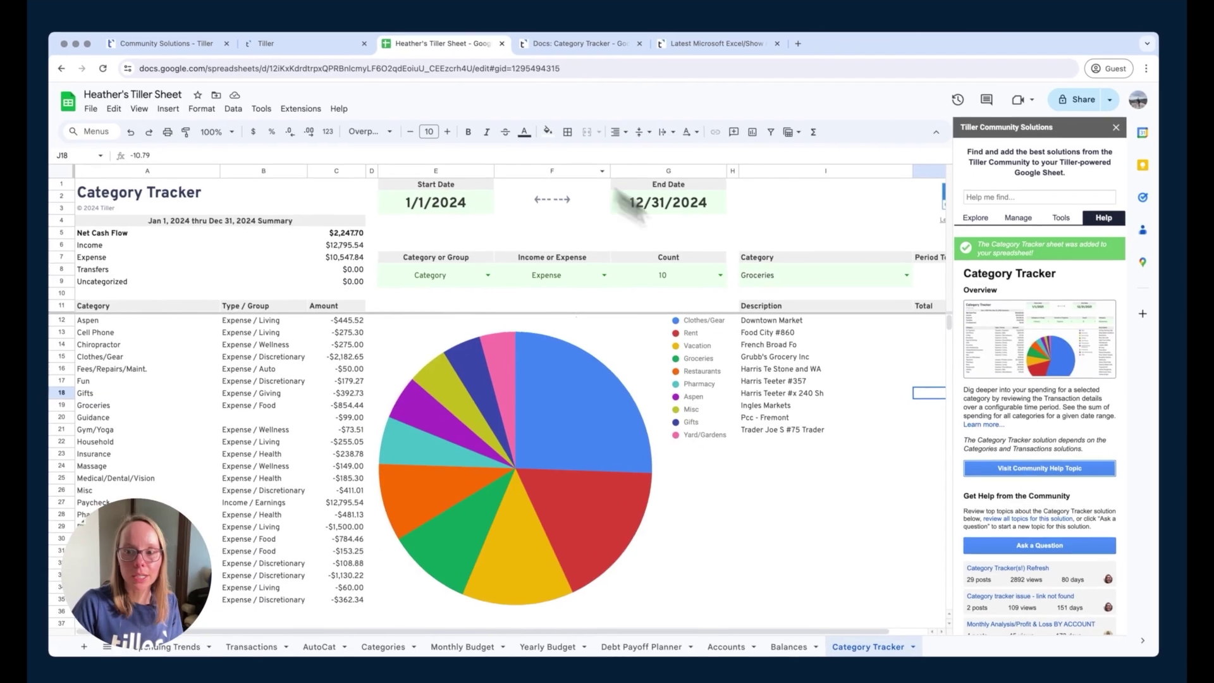
{"action": "scroll", "coordinate": [1044, 607], "scroll_direction": "down", "scroll_amount": 4}
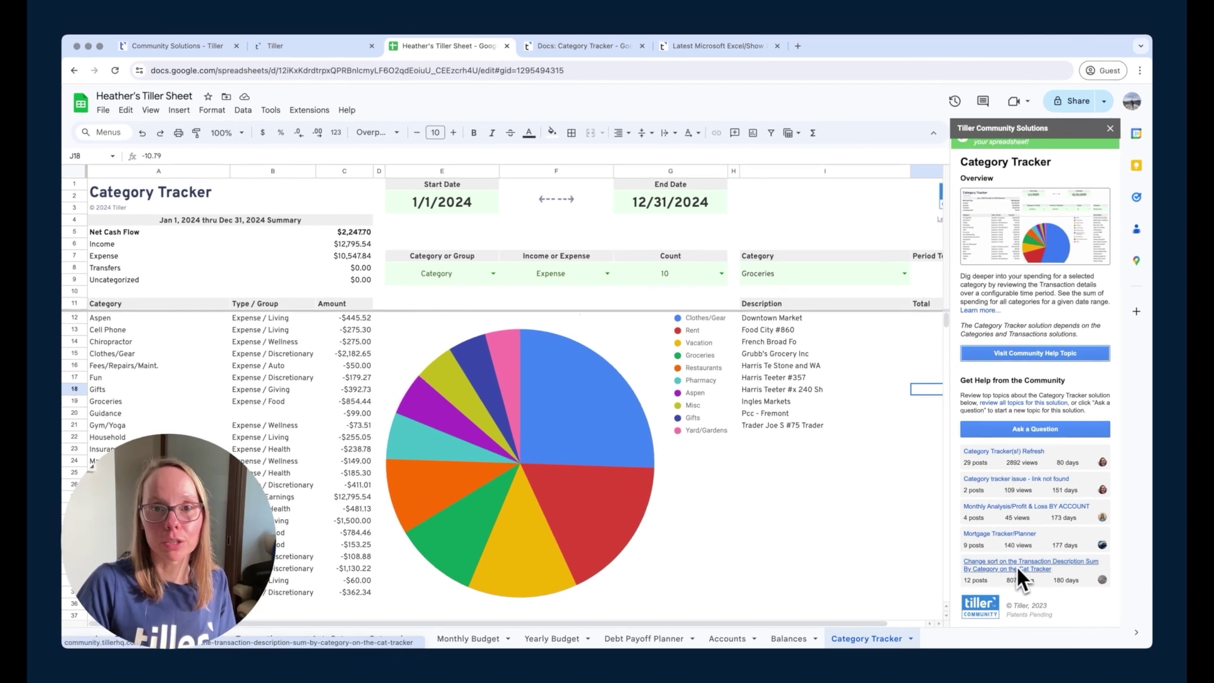
{"action": "left_click", "coordinate": [610, 50]}
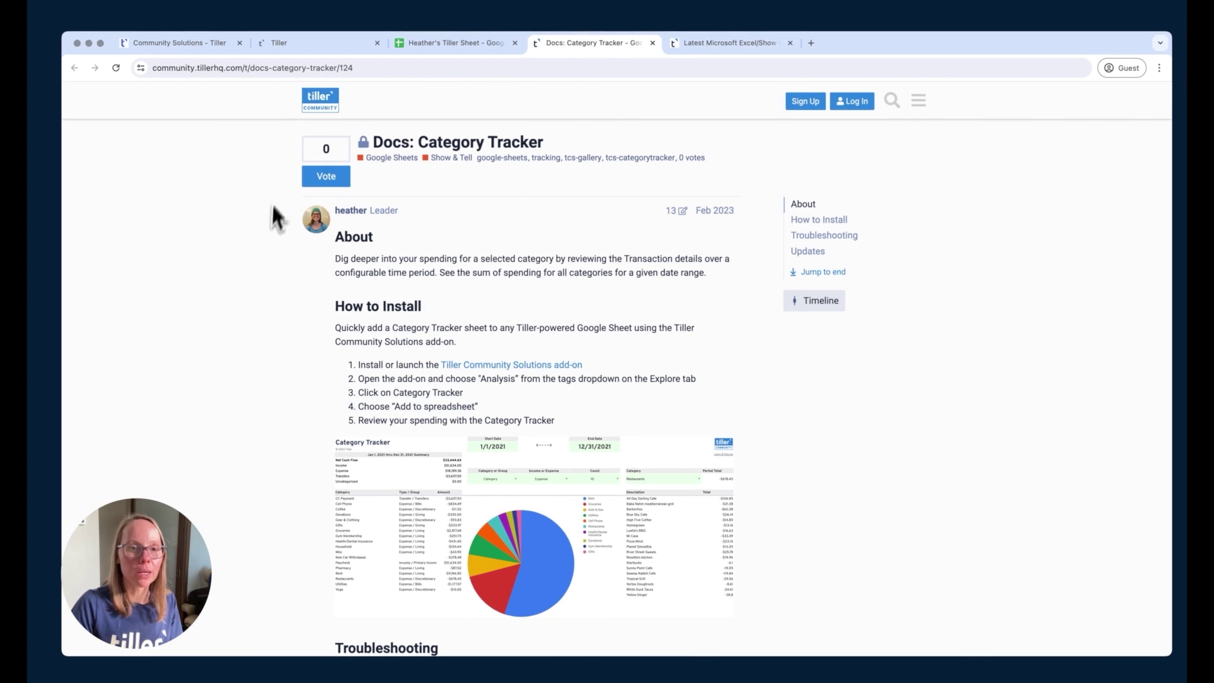
{"action": "left_click", "coordinate": [320, 104]}
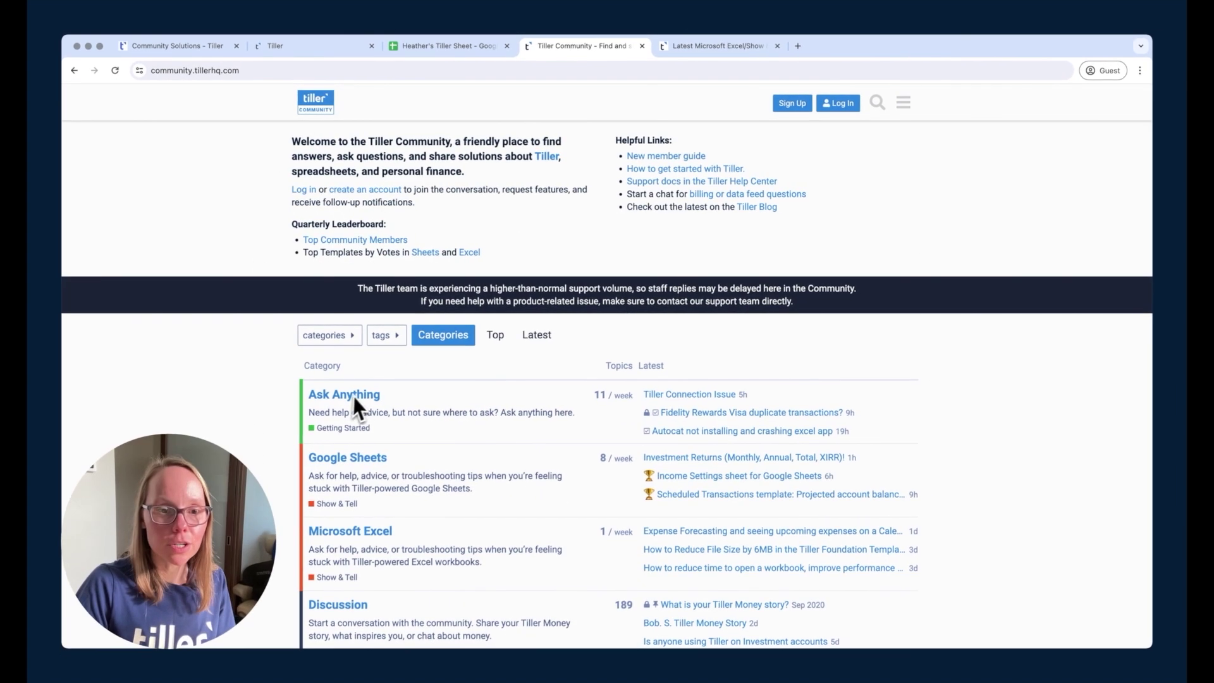
{"action": "scroll", "coordinate": [720, 477], "scroll_direction": "down", "scroll_amount": 4}
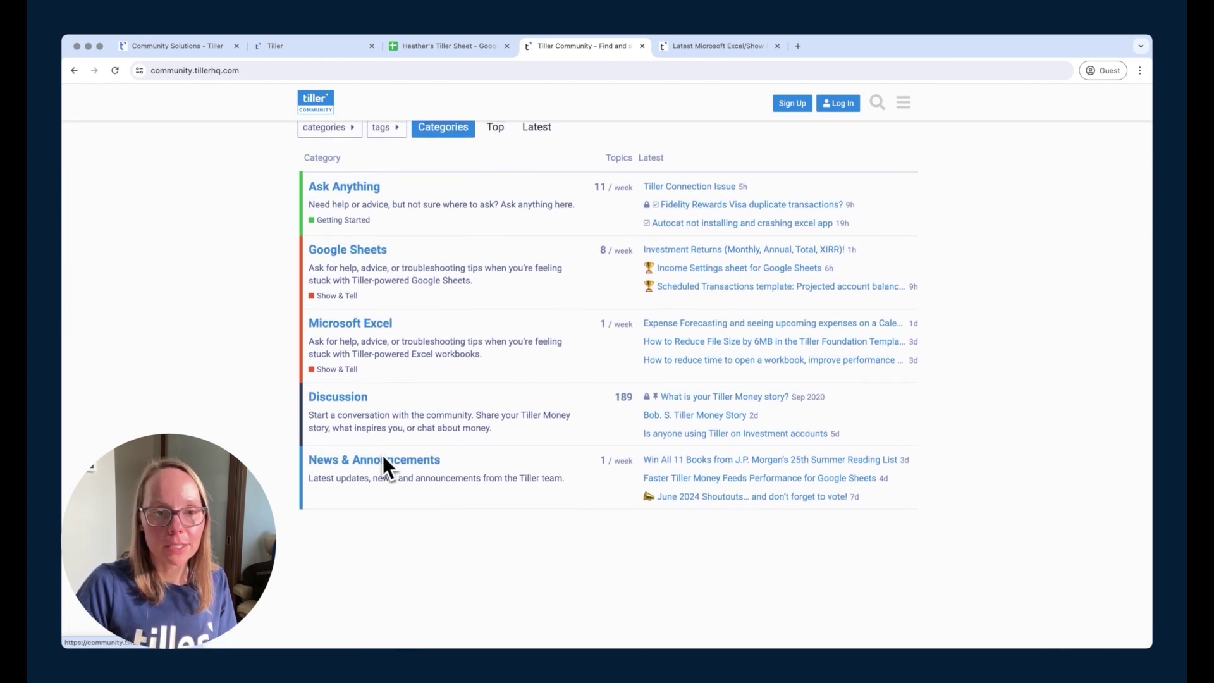
{"action": "scroll", "coordinate": [382, 454], "scroll_direction": "up", "scroll_amount": 4}
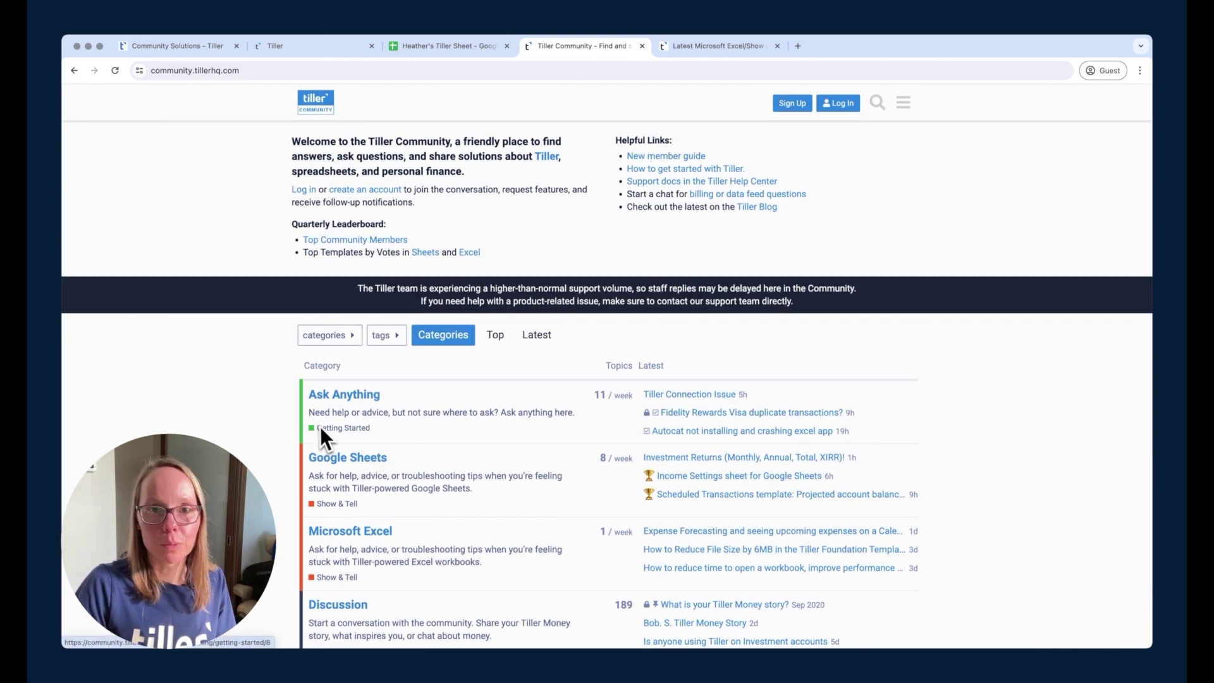